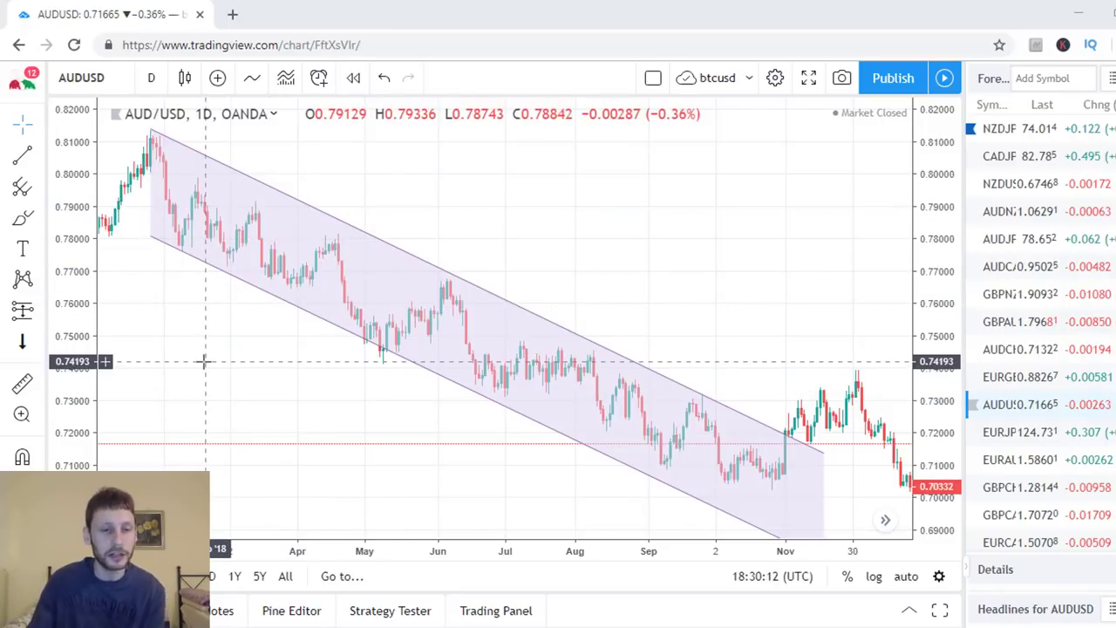
Examine the early price swings and the lead-in to the descending channel on the AUD/USD daily chart.
{"action": "scroll", "coordinate": [354, 369], "scroll_direction": "up", "scroll_amount": 5}
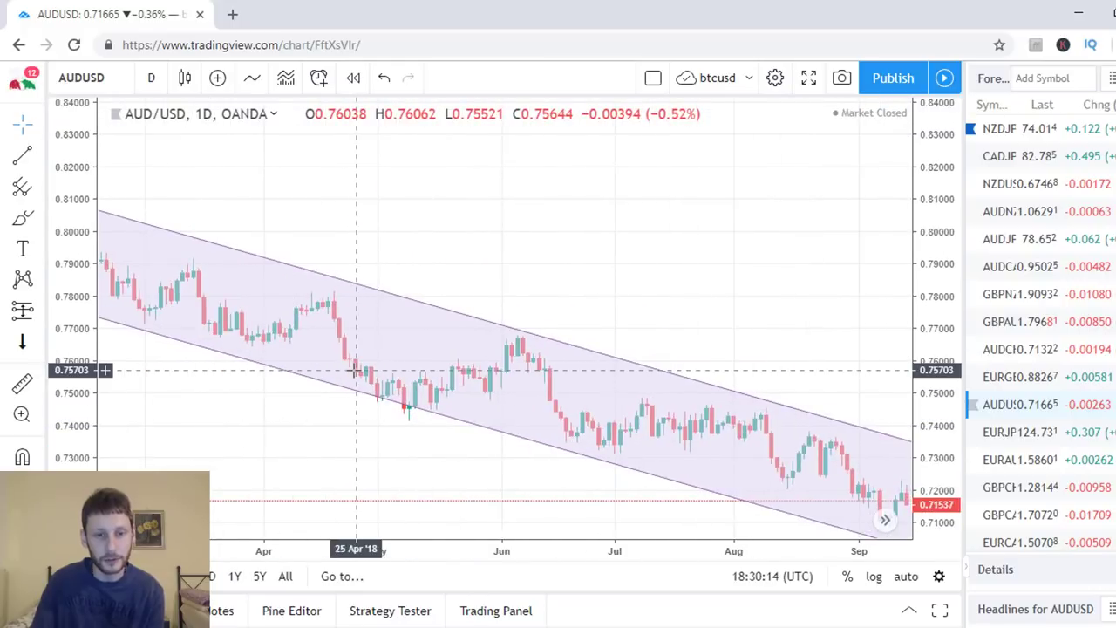
{"action": "left_click_drag", "start_coordinate": [388, 252], "coordinate": [757, 252]}
{"action": "scroll", "coordinate": [758, 252], "scroll_direction": "up", "scroll_amount": 3}
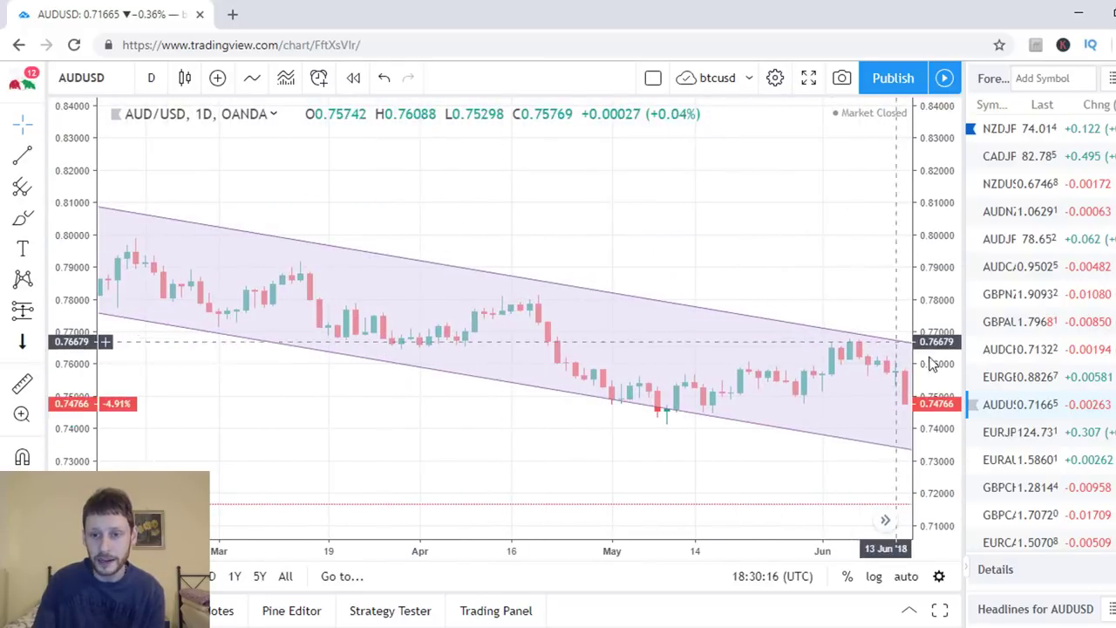
{"action": "left_click_drag", "start_coordinate": [930, 365], "coordinate": [930, 262]}
{"action": "left_click_drag", "start_coordinate": [630, 217], "coordinate": [829, 314]}
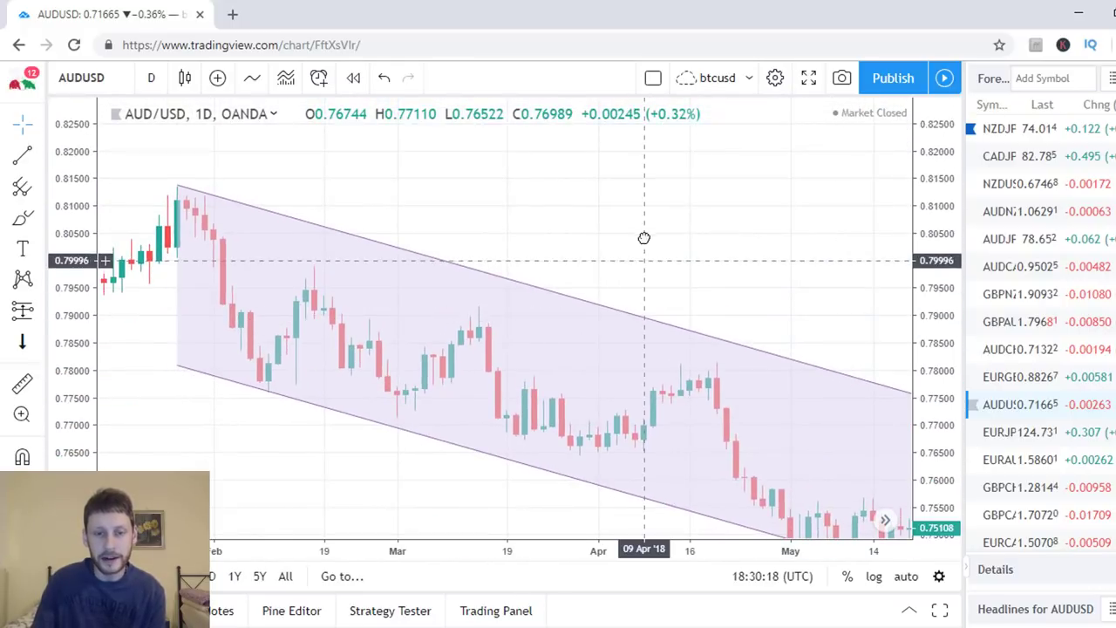
{"action": "left_click_drag", "start_coordinate": [643, 238], "coordinate": [634, 229]}
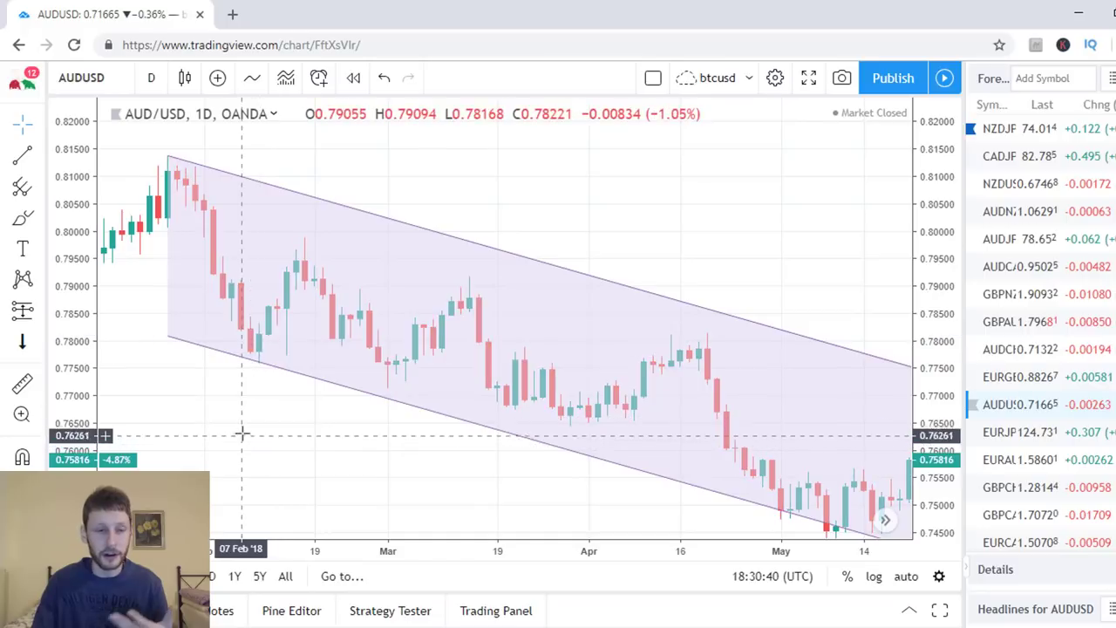
{"action": "scroll", "coordinate": [253, 415], "scroll_direction": "down", "scroll_amount": 2}
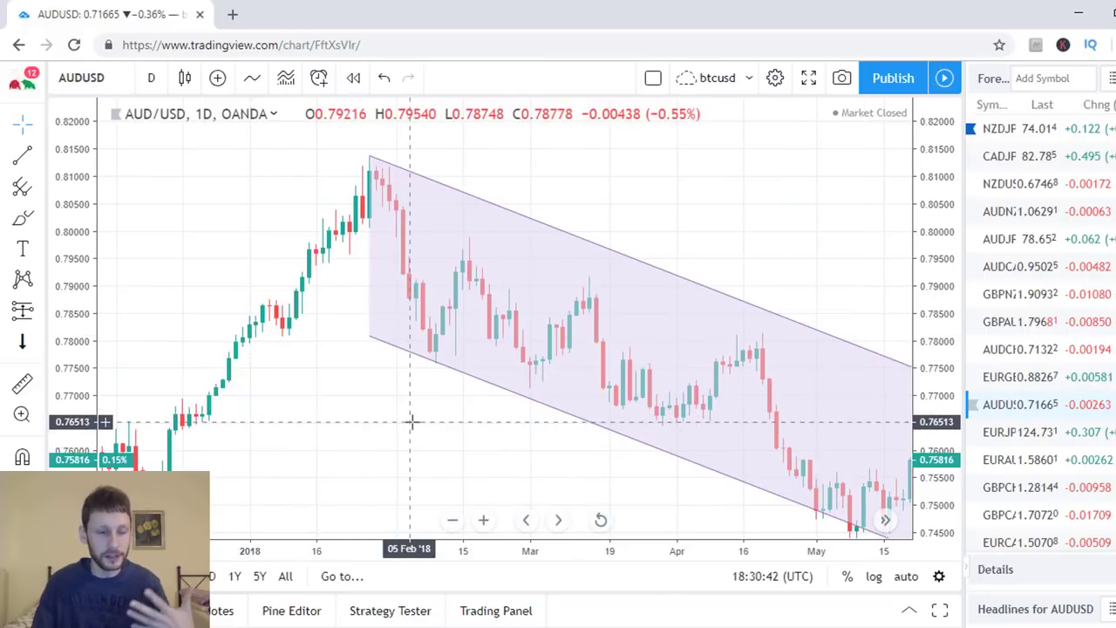
{"action": "scroll", "coordinate": [411, 422], "scroll_direction": "down", "scroll_amount": 1}
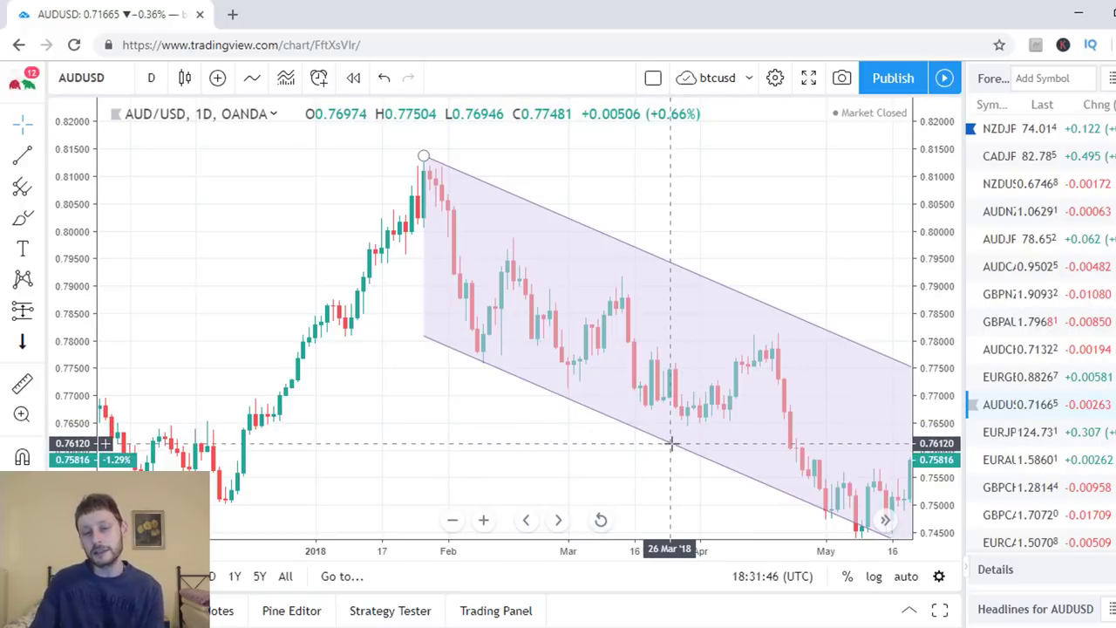
{"action": "scroll", "coordinate": [774, 259], "scroll_direction": "down", "scroll_amount": 1}
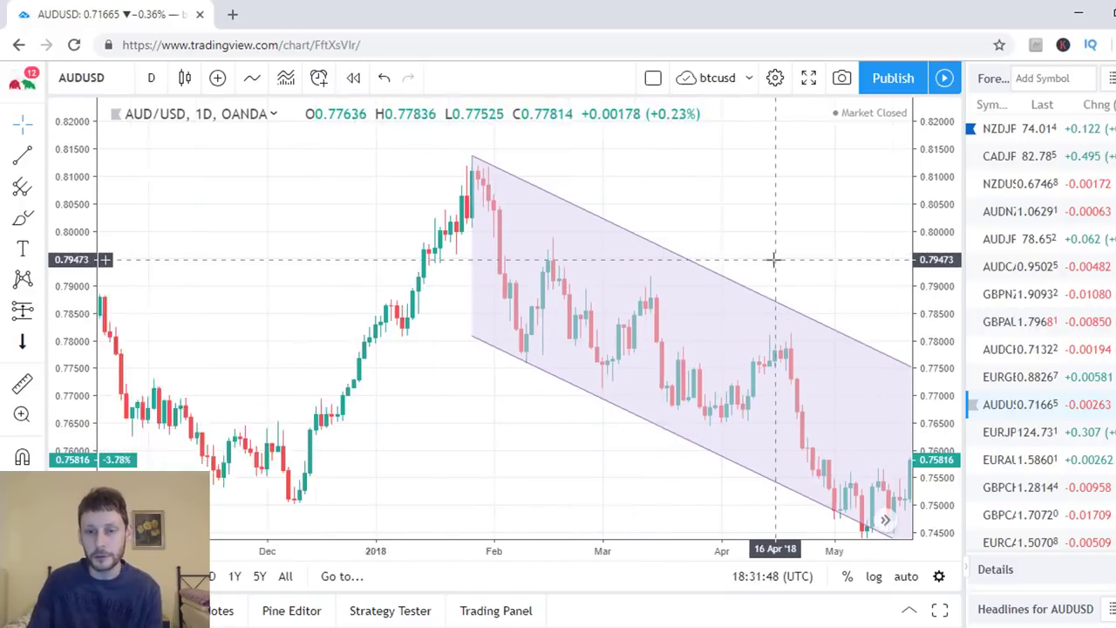
{"action": "scroll", "coordinate": [774, 259], "scroll_direction": "down", "scroll_amount": 1}
{"action": "left_click_drag", "start_coordinate": [598, 479], "coordinate": [443, 375]}
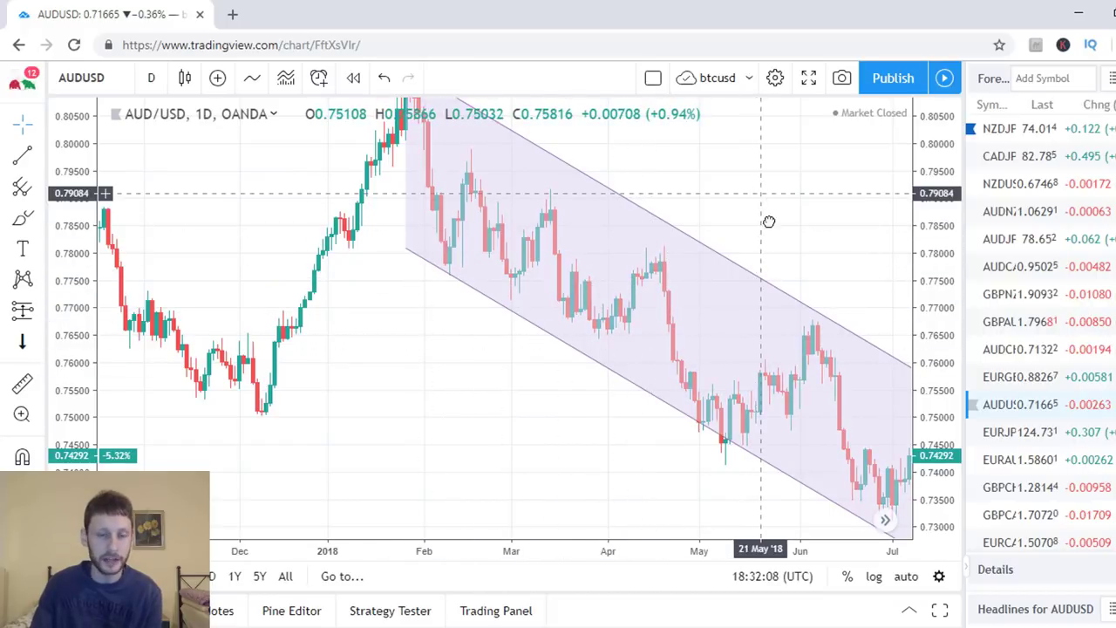
Draw a trend line along the swing highs inside the channel, from about 0.79900 on 16 Feb '18 to about 0.76153 on 28 Jun '18.
{"action": "scroll", "coordinate": [767, 224], "scroll_direction": "left", "scroll_amount": 1}
{"action": "left_click", "coordinate": [22, 158]}
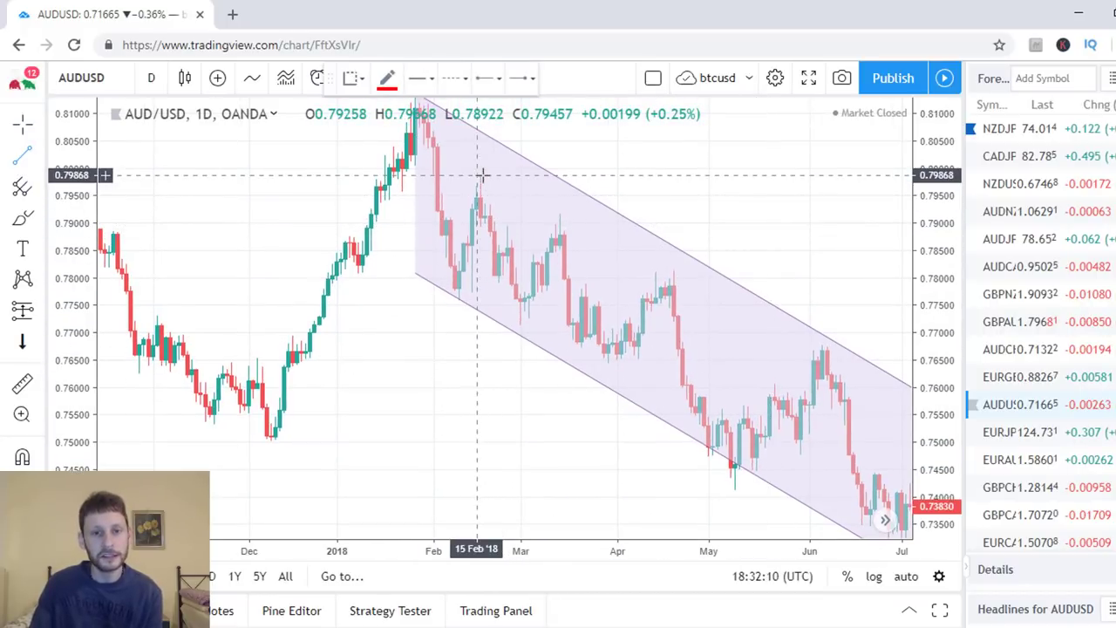
{"action": "left_click", "coordinate": [480, 174]}
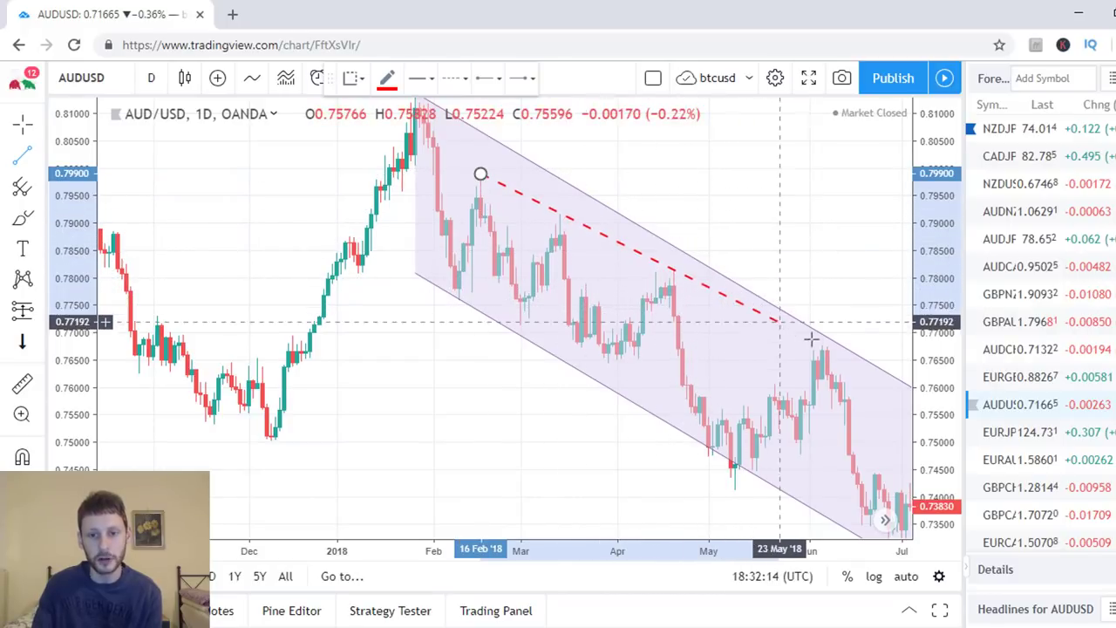
{"action": "left_click", "coordinate": [893, 378]}
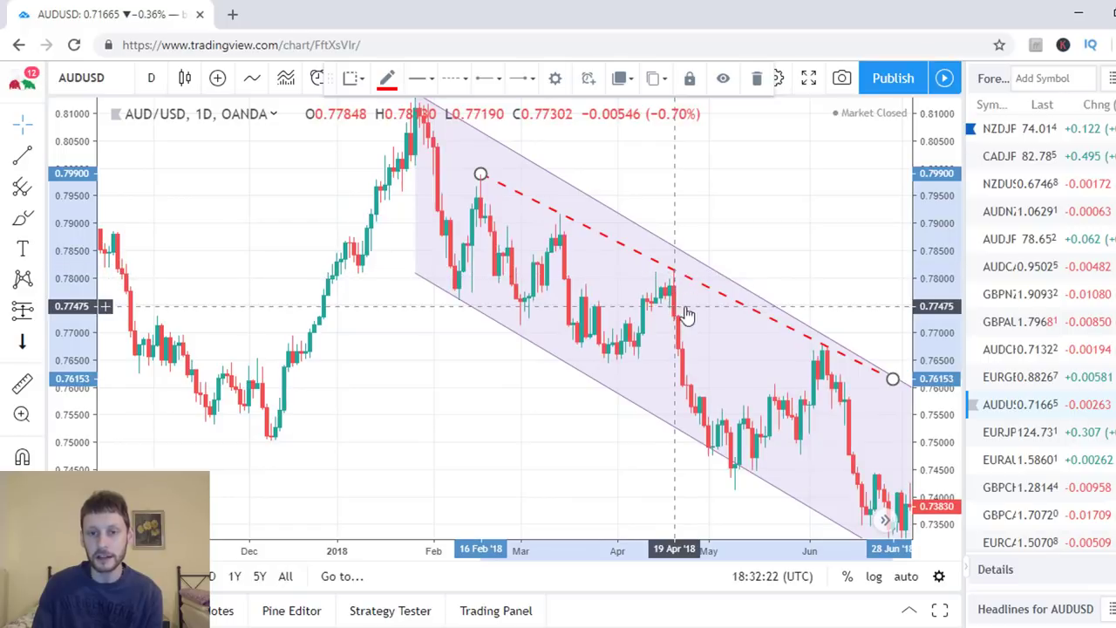
Delete the dashed red trend line drawn along the swing highs inside the channel.
{"action": "scroll", "coordinate": [688, 312], "scroll_direction": "up", "scroll_amount": 3}
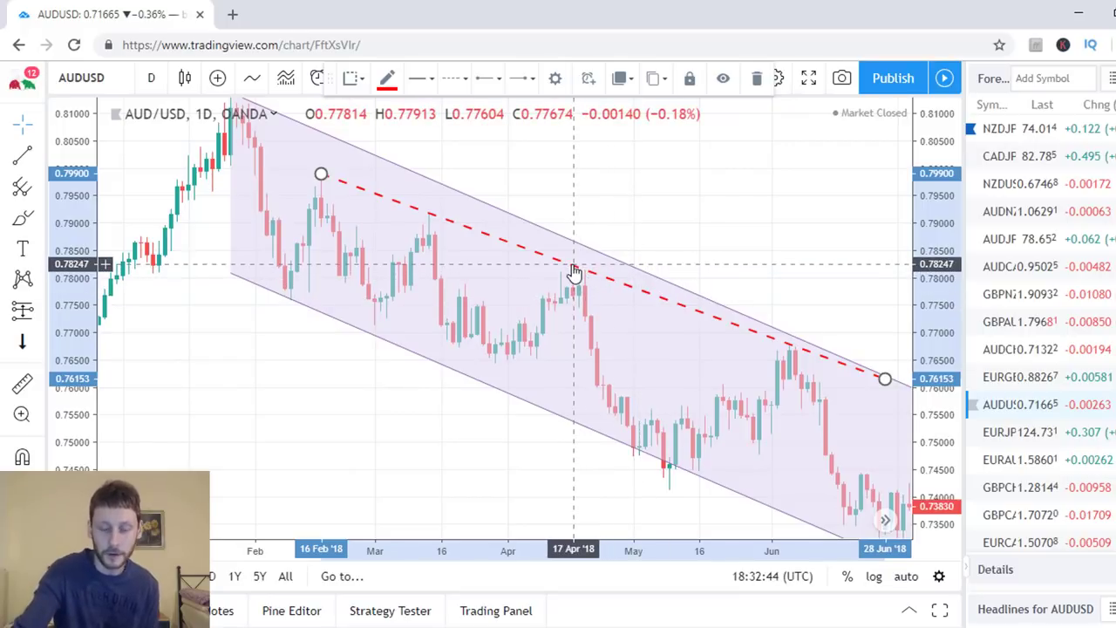
{"action": "key", "text": "Delete"}
{"action": "scroll", "coordinate": [523, 306], "scroll_direction": "down", "scroll_amount": 3}
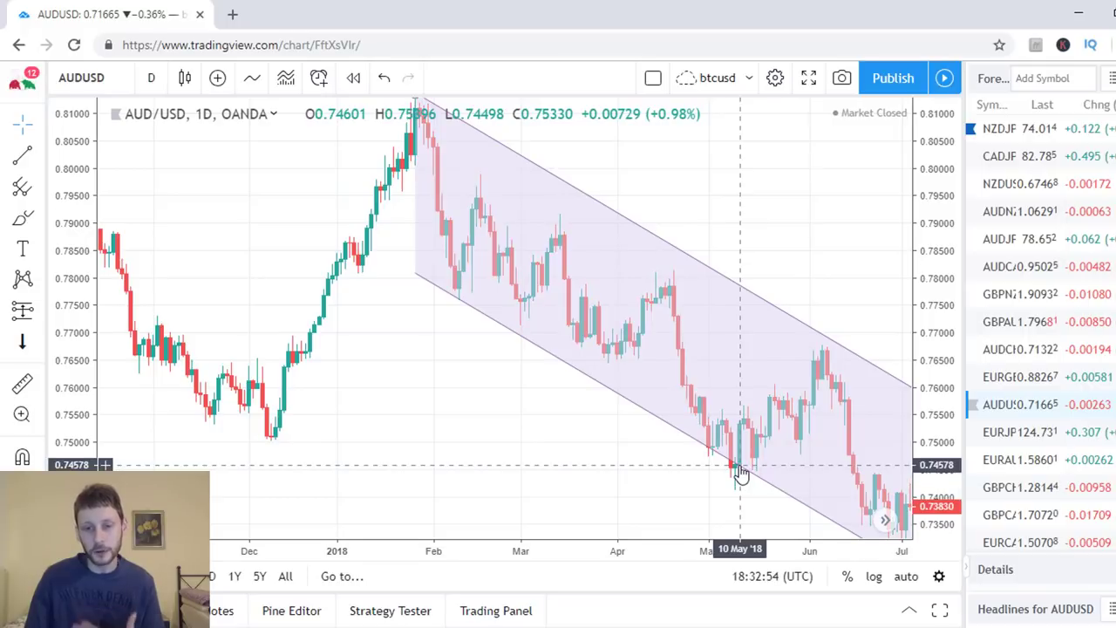
Place a short position on the 12 Jun '18 candle with its entry at about 0.75747.
{"action": "scroll", "coordinate": [740, 471], "scroll_direction": "up", "scroll_amount": 4}
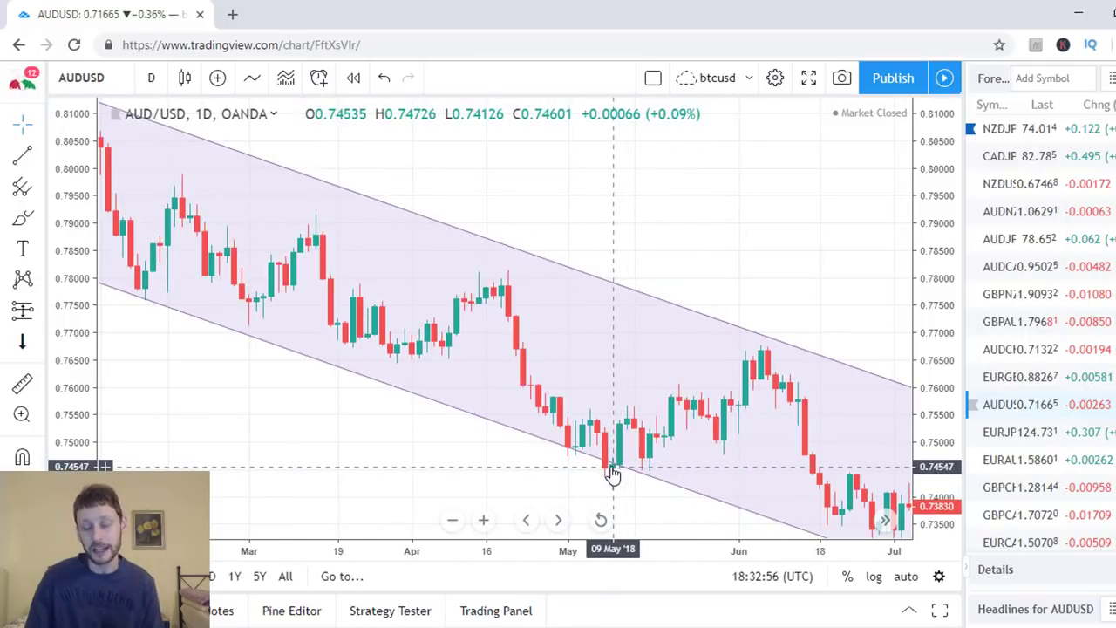
{"action": "scroll", "coordinate": [613, 473], "scroll_direction": "up", "scroll_amount": 1}
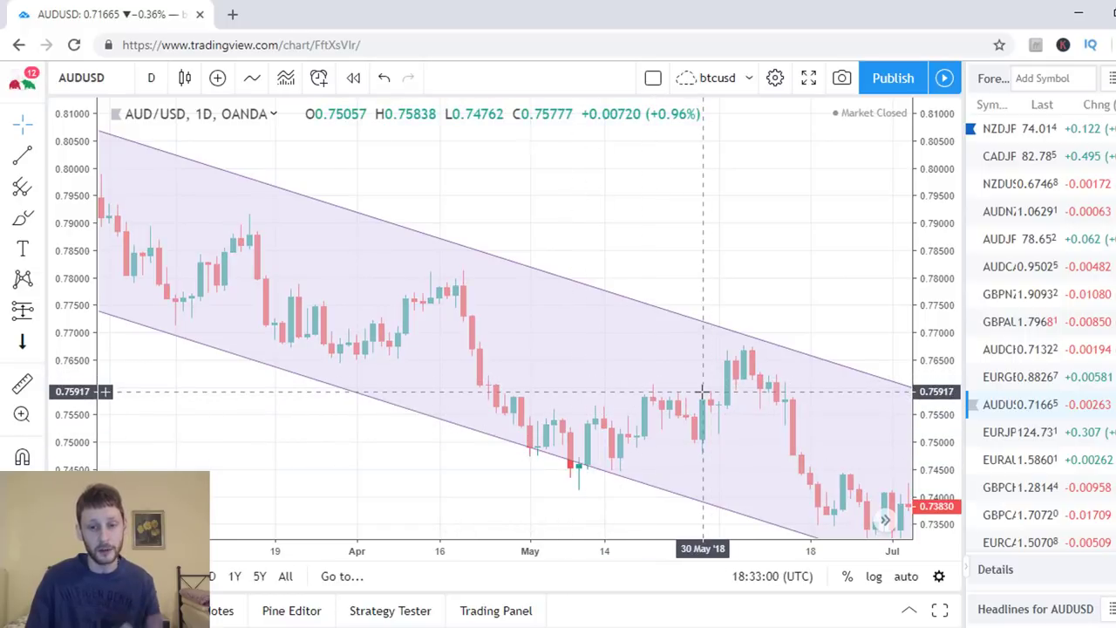
{"action": "scroll", "coordinate": [727, 399], "scroll_direction": "up", "scroll_amount": 2}
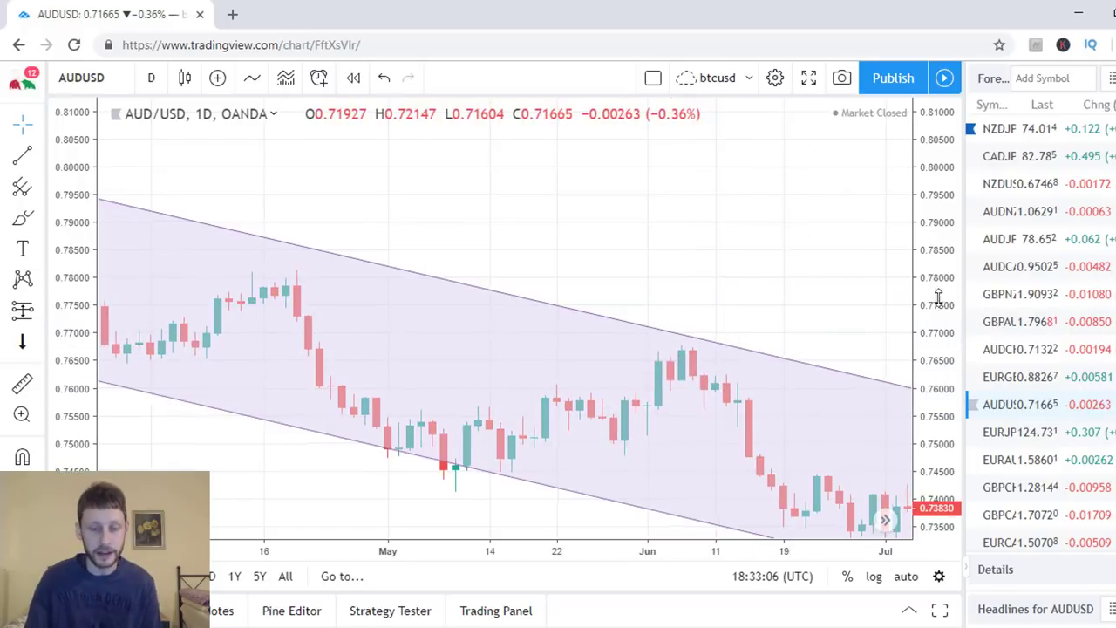
{"action": "left_click_drag", "start_coordinate": [939, 299], "coordinate": [938, 277]}
{"action": "left_click_drag", "start_coordinate": [793, 274], "coordinate": [733, 126]}
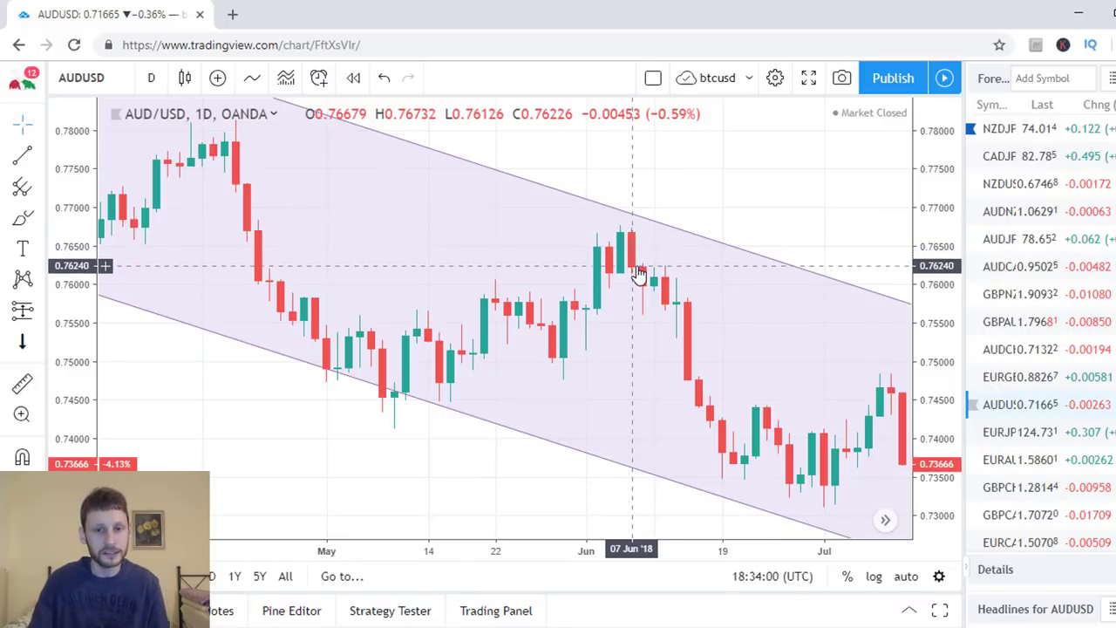
{"action": "scroll", "coordinate": [639, 273], "scroll_direction": "up", "scroll_amount": 2}
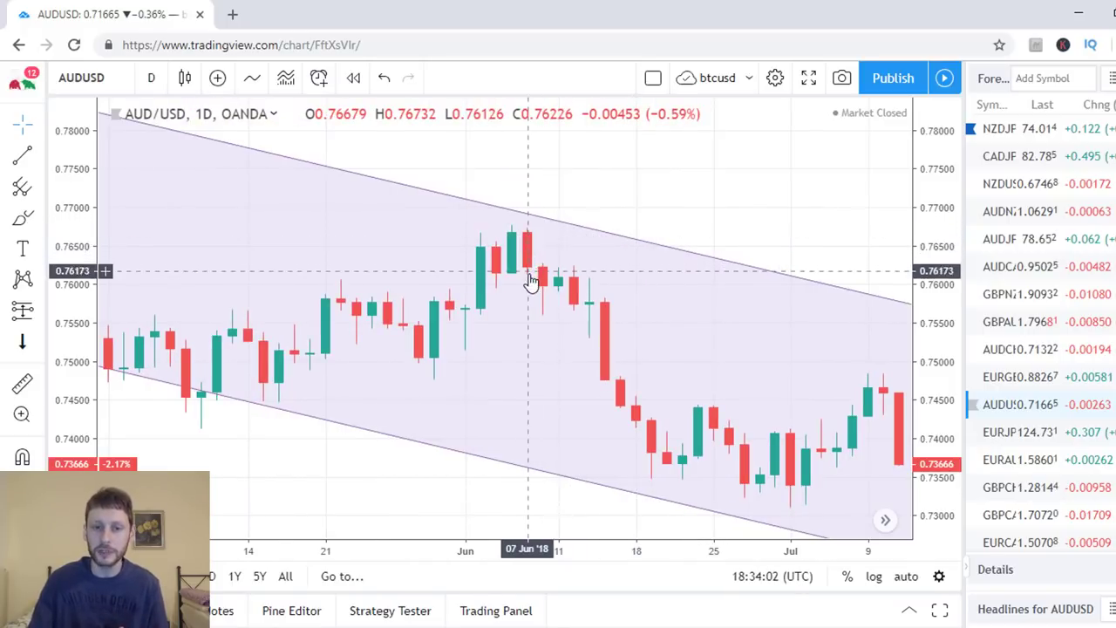
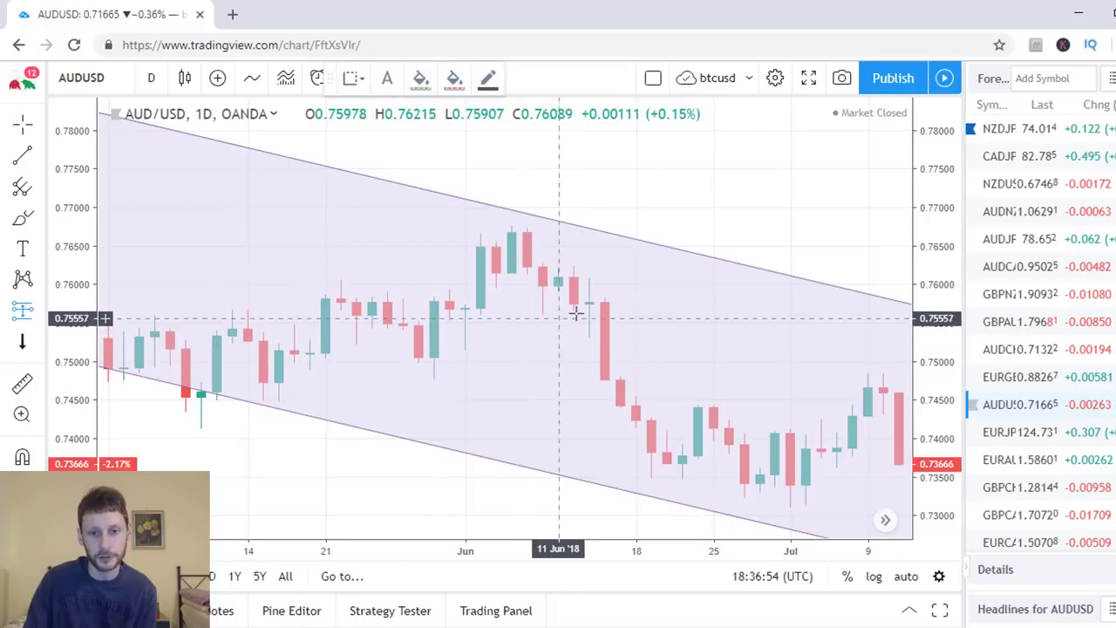
{"action": "left_click", "coordinate": [574, 303]}
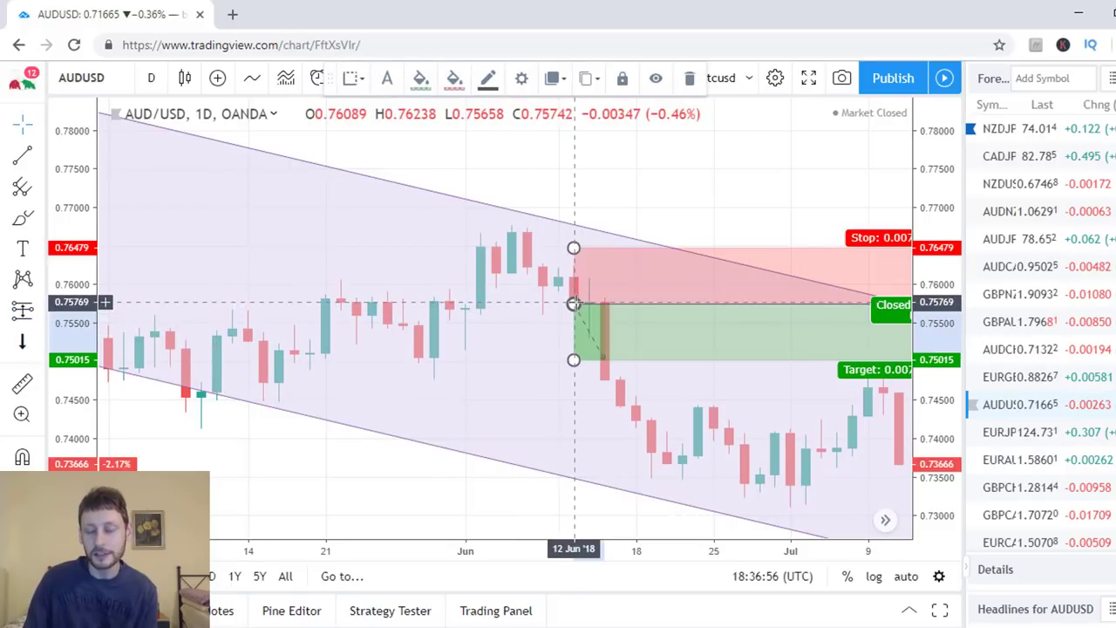
{"action": "left_click_drag", "start_coordinate": [627, 210], "coordinate": [563, 216]}
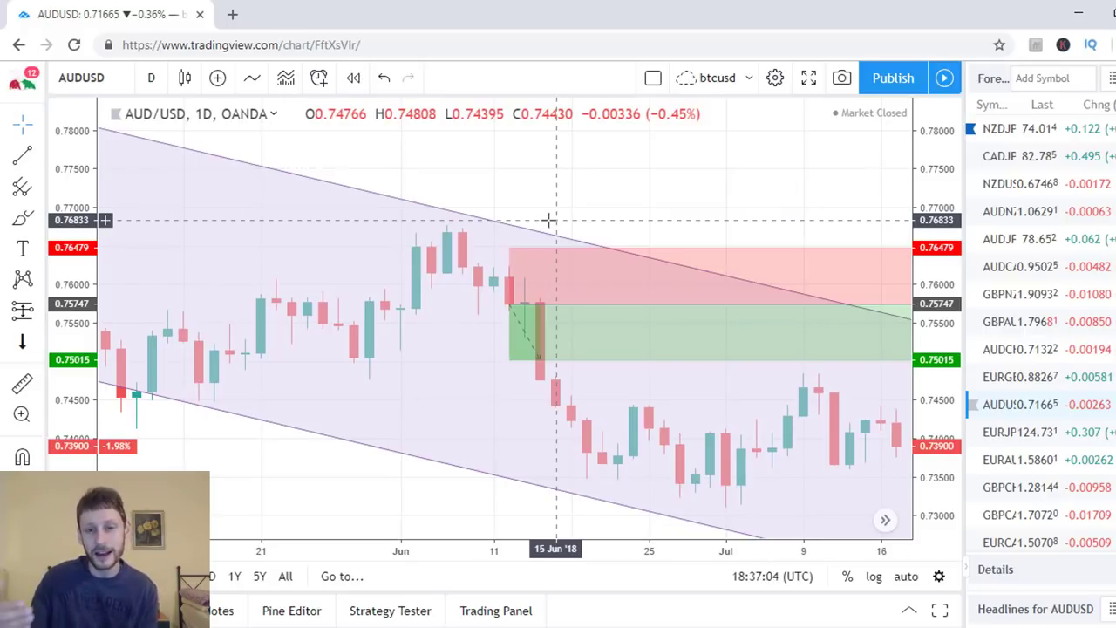
Raise the short position's stop to about 0.76811 and extend its target to about 0.02239 below entry, near the channel's lower line.
{"action": "mouse_move", "coordinate": [509, 247]}
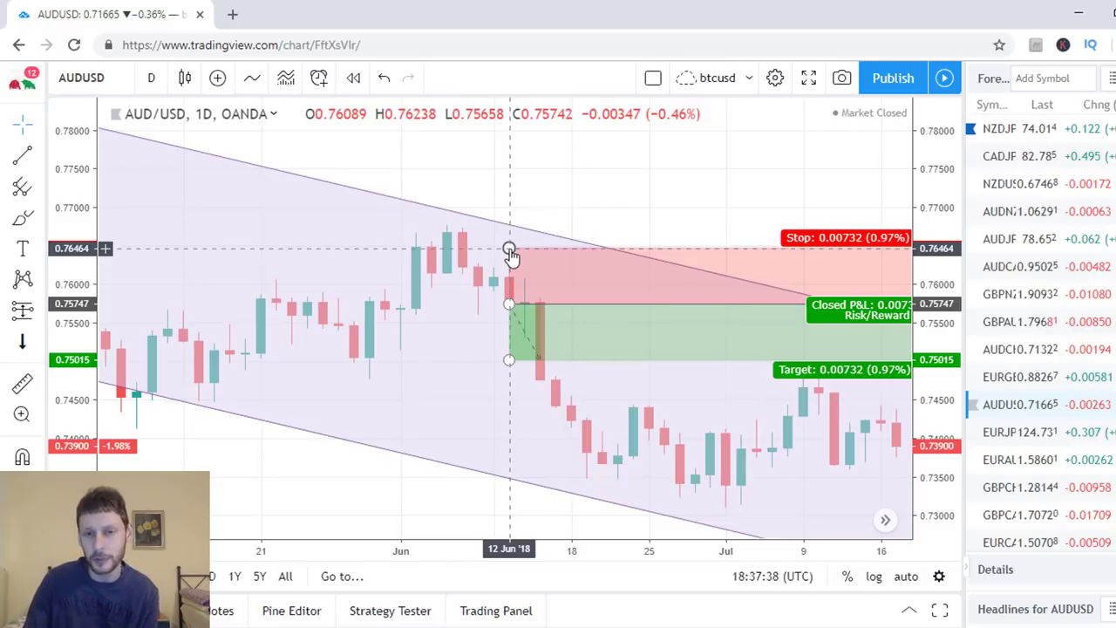
{"action": "left_click_drag", "start_coordinate": [510, 250], "coordinate": [510, 222]}
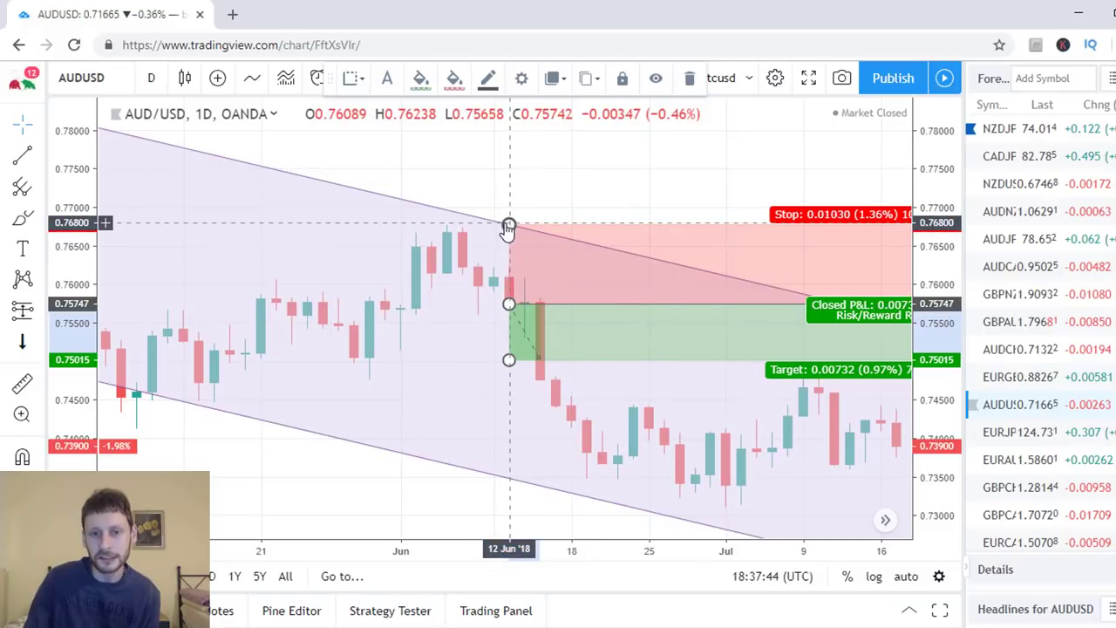
{"action": "mouse_move", "coordinate": [509, 223]}
{"action": "left_mouse_down"}
{"action": "mouse_move", "coordinate": [553, 211]}
{"action": "mouse_move", "coordinate": [561, 229]}
{"action": "mouse_move", "coordinate": [511, 222]}
{"action": "left_mouse_up"}
{"action": "left_click", "coordinate": [549, 195]}
{"action": "left_click", "coordinate": [562, 231]}
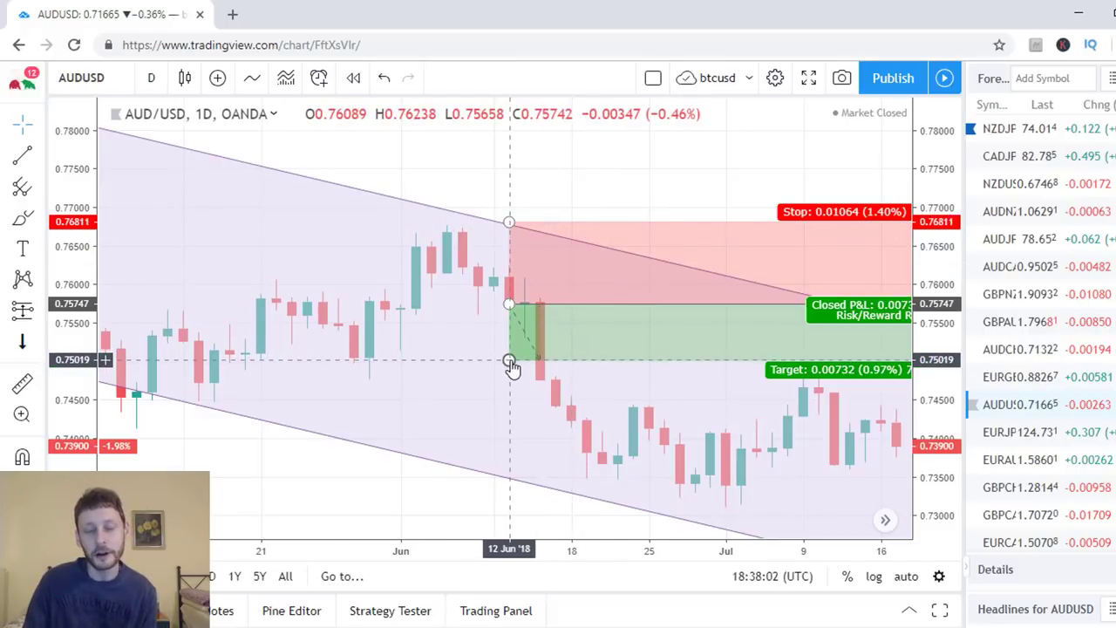
{"action": "left_click_drag", "start_coordinate": [510, 361], "coordinate": [508, 477]}
{"action": "left_click", "coordinate": [510, 489]}
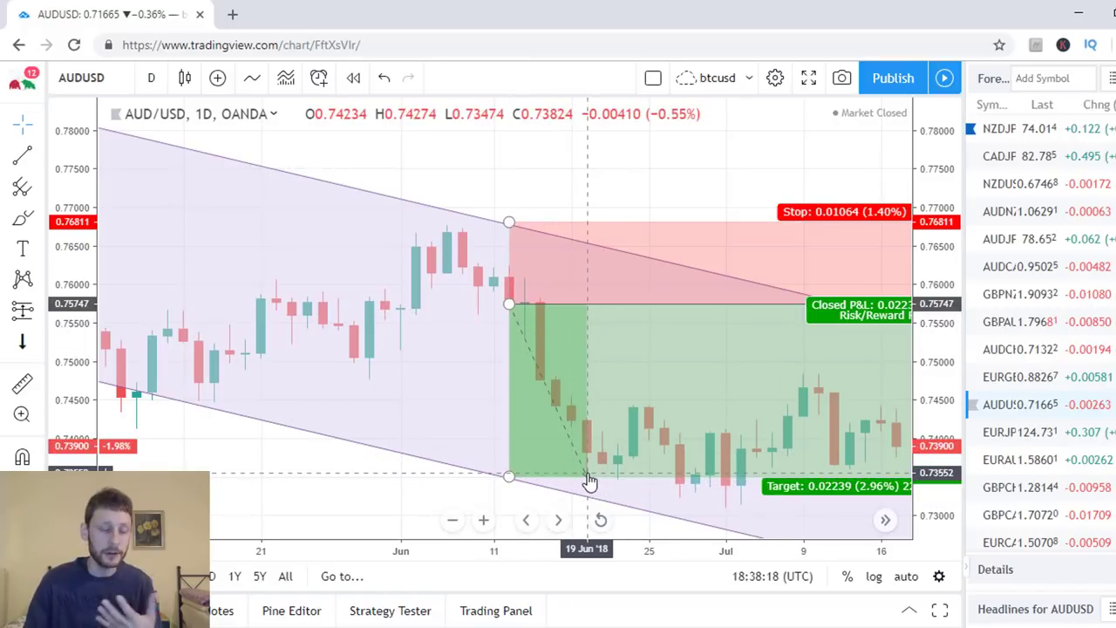
Delete the short position from the chart.
{"action": "left_click_drag", "start_coordinate": [683, 174], "coordinate": [601, 174]}
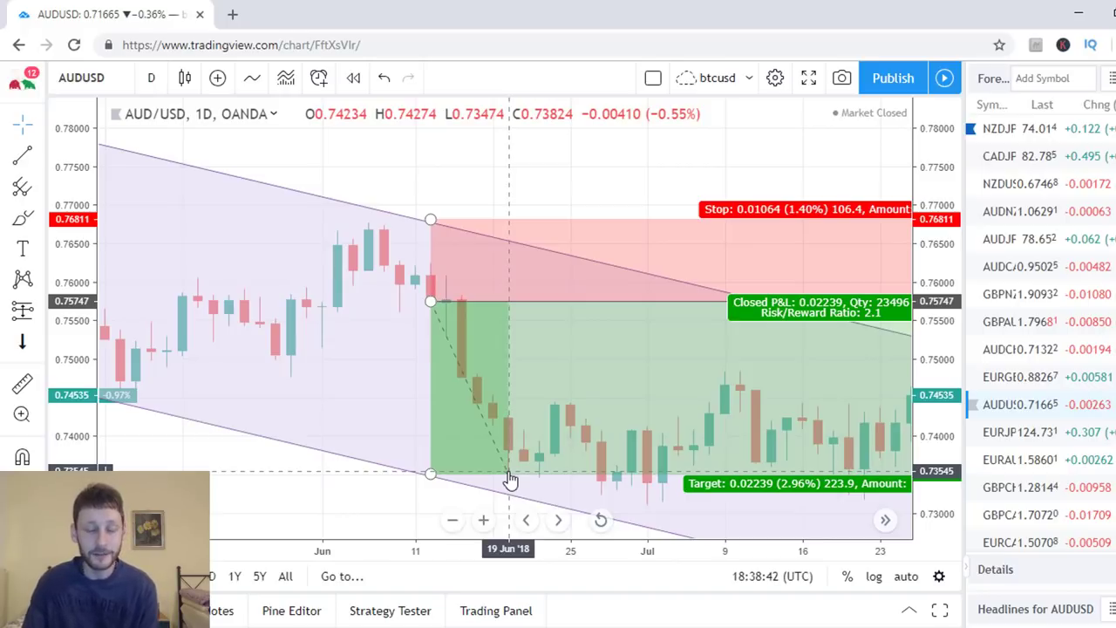
{"action": "left_click", "coordinate": [490, 225]}
{"action": "key", "text": "Delete"}
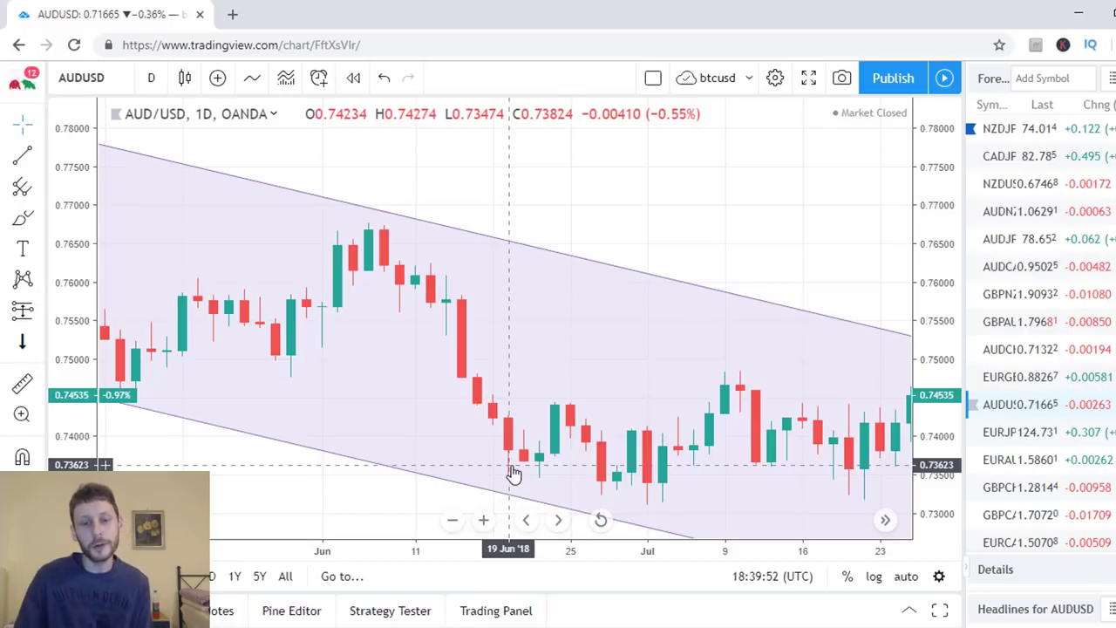
Draw a rectangle over the sideways range inside the channel, from about 0.74645 down to 0.73481 and ending on 10 Aug '18.
{"action": "left_click_drag", "start_coordinate": [735, 249], "coordinate": [471, 240]}
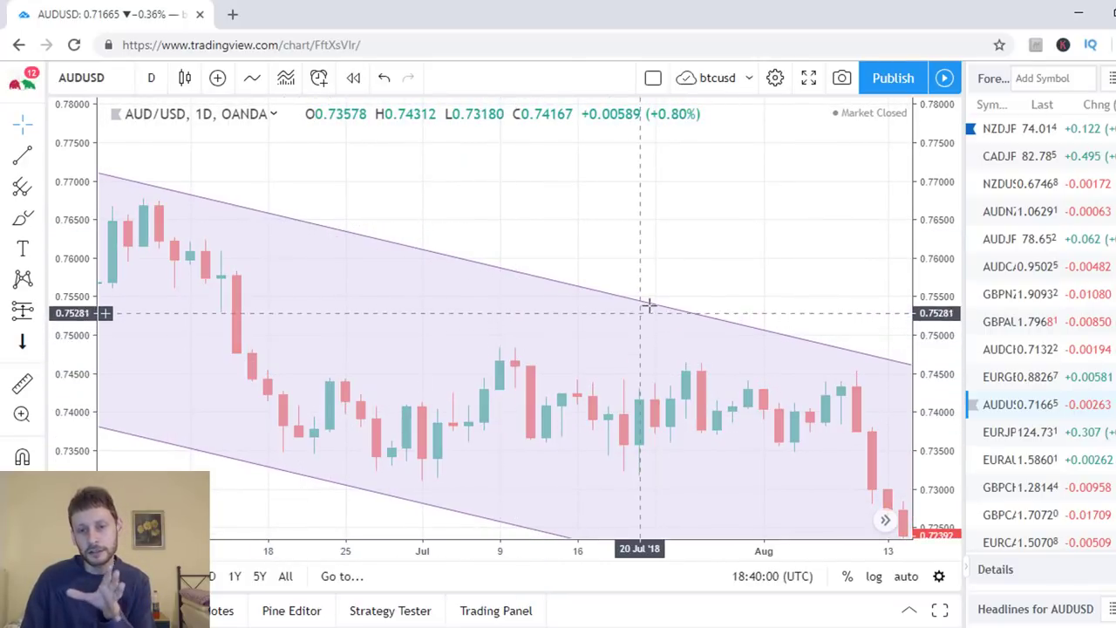
{"action": "left_click_drag", "start_coordinate": [682, 271], "coordinate": [619, 248]}
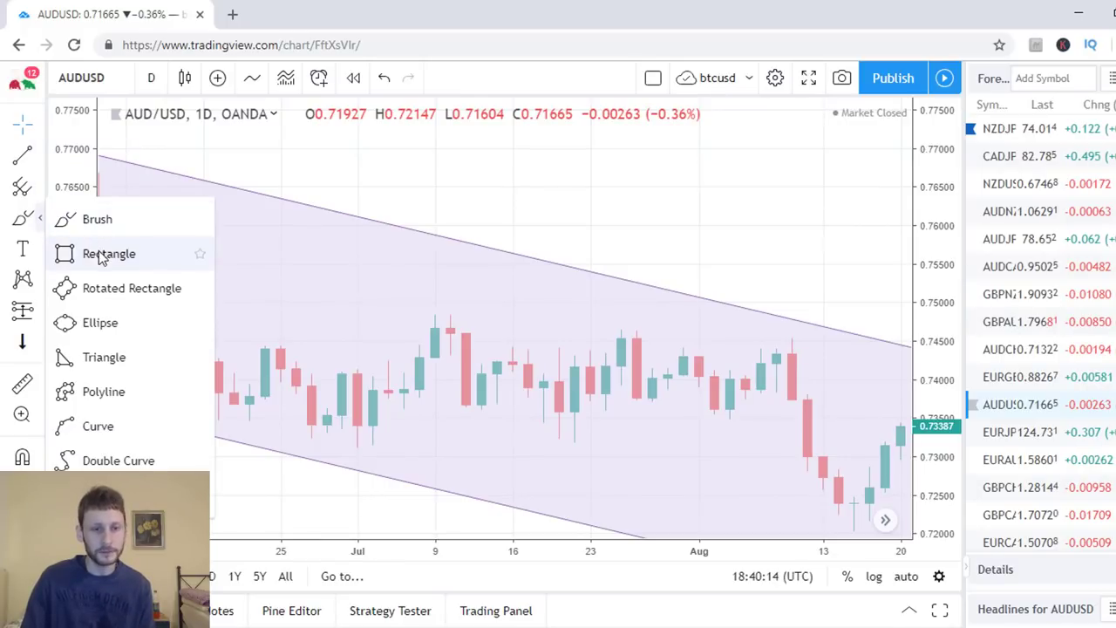
{"action": "left_click", "coordinate": [103, 253]}
{"action": "left_click_drag", "start_coordinate": [203, 330], "coordinate": [807, 419]}
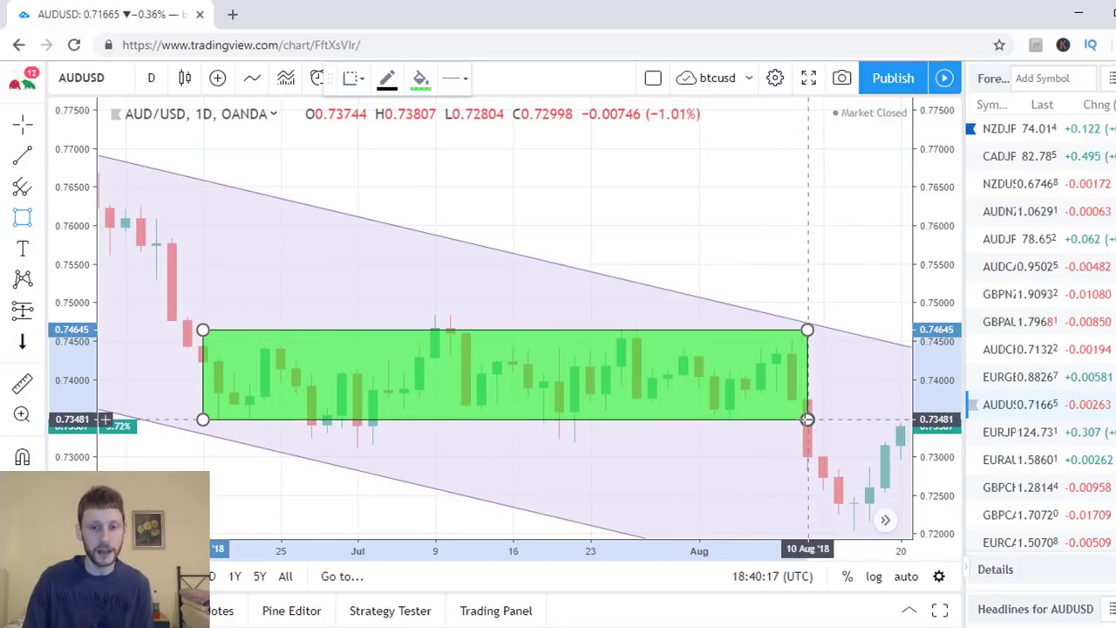
{"action": "left_click", "coordinate": [834, 294]}
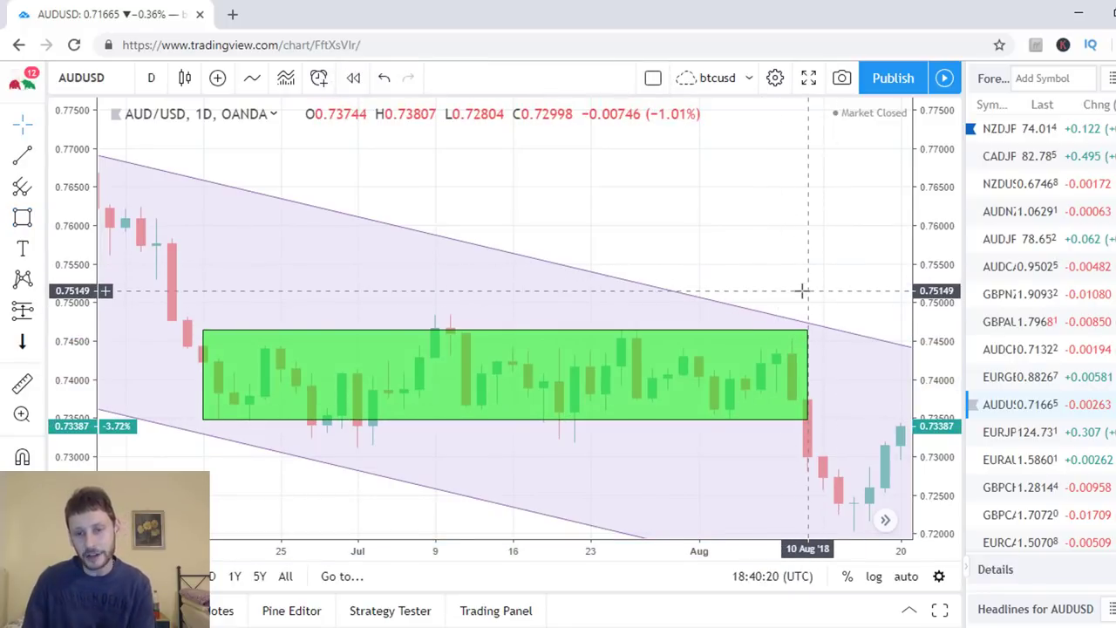
{"action": "left_click_drag", "start_coordinate": [846, 255], "coordinate": [788, 237]}
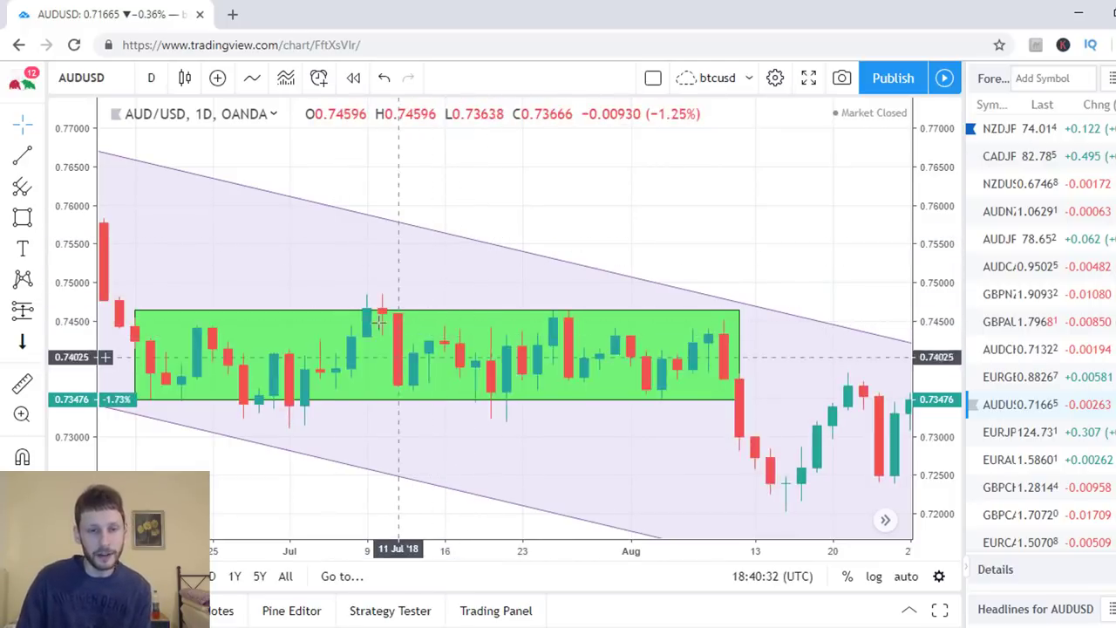
{"action": "left_click", "coordinate": [665, 397]}
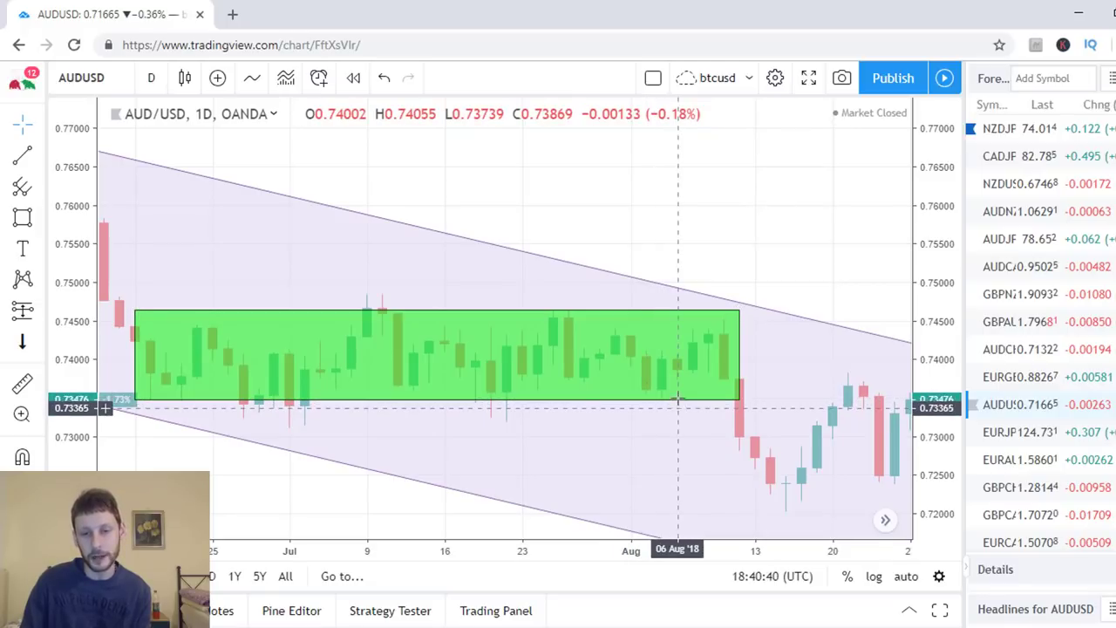
{"action": "left_click", "coordinate": [687, 416]}
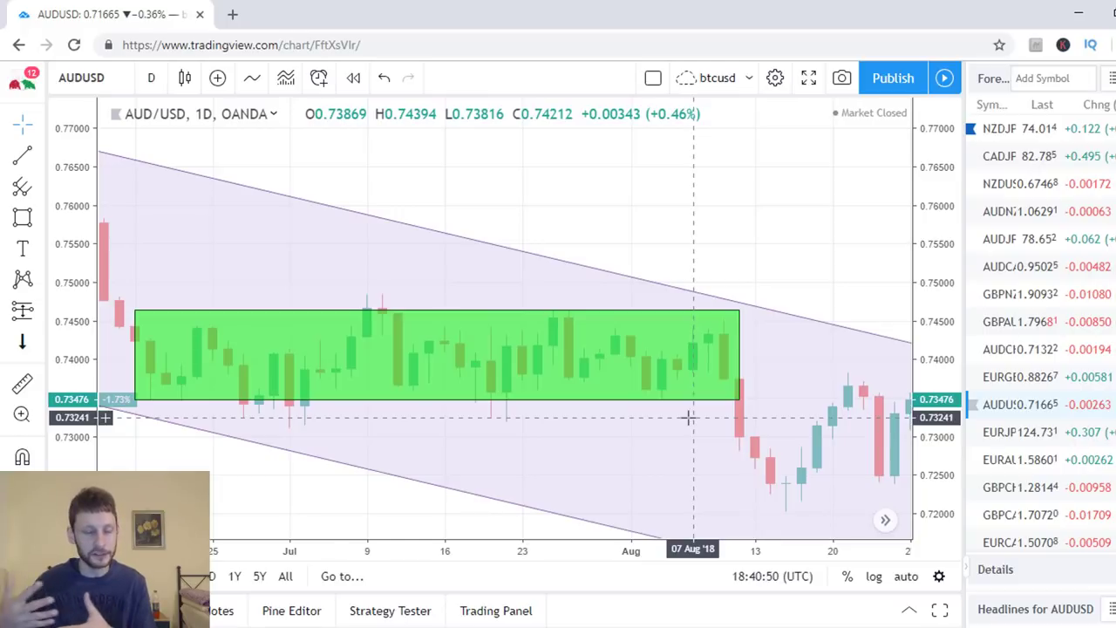
{"action": "left_click", "coordinate": [620, 316]}
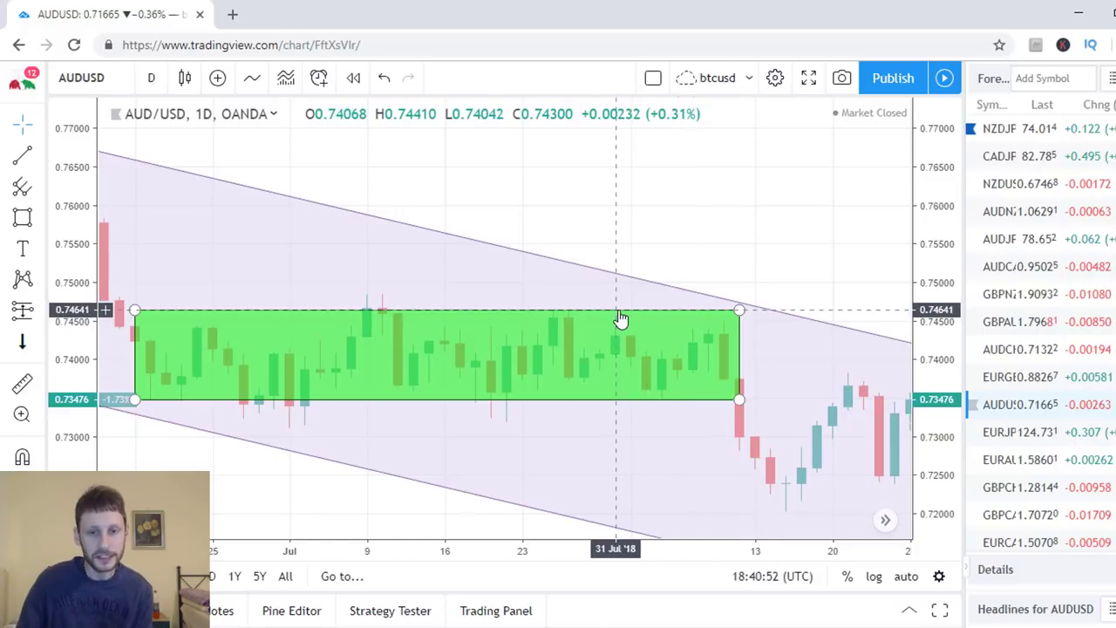
Delete the green rectangle over the sideways range inside the channel.
{"action": "key", "text": "Delete"}
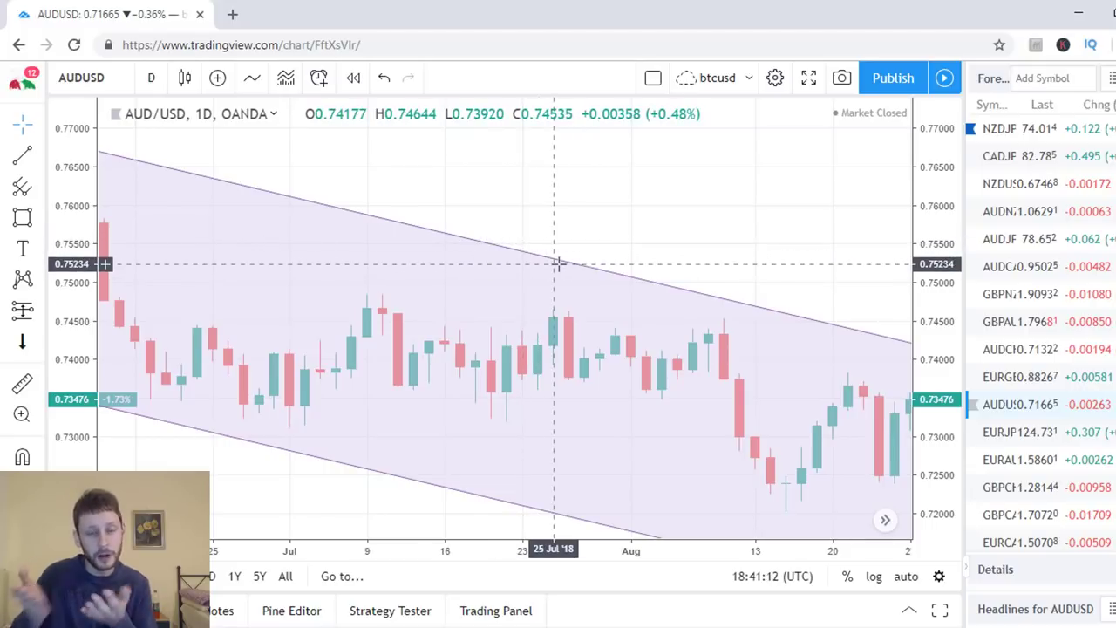
{"action": "scroll", "coordinate": [628, 332], "scroll_direction": "up", "scroll_amount": 1}
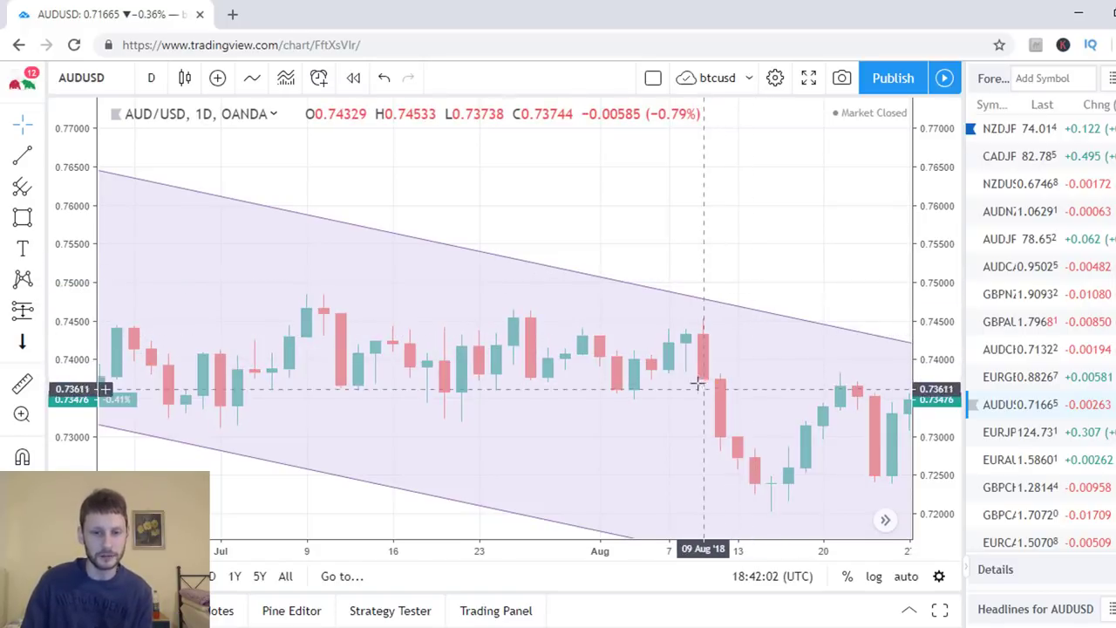
Place a short position on the 9 Aug '18 candle with entry at about 0.73756 and its stop raised to about 0.74809.
{"action": "left_click", "coordinate": [41, 312]}
{"action": "left_click", "coordinate": [62, 346]}
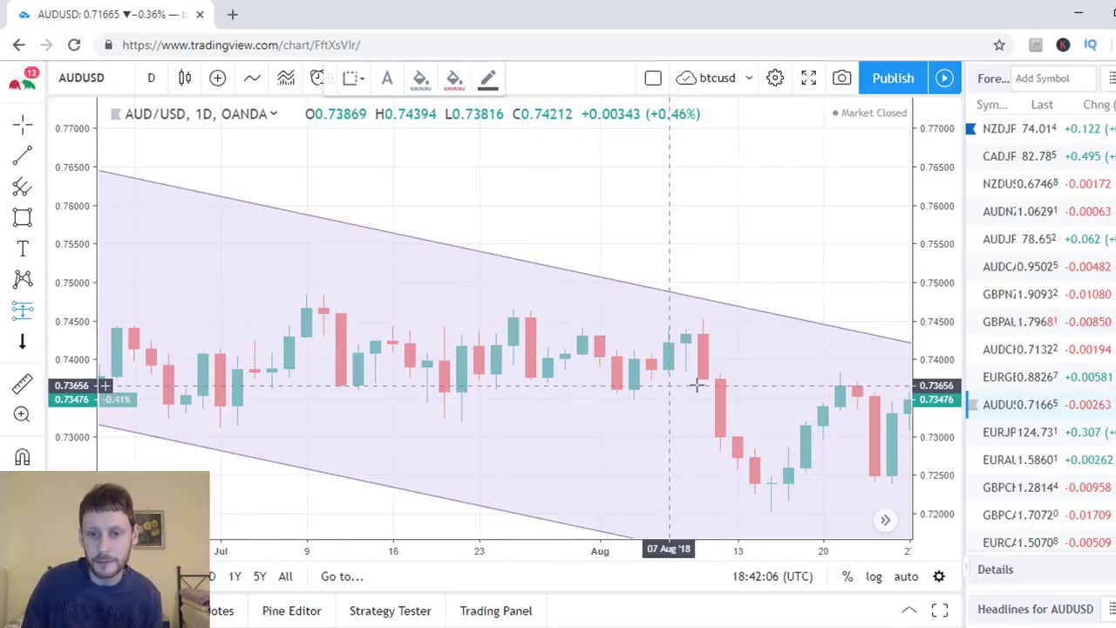
{"action": "left_click", "coordinate": [704, 379]}
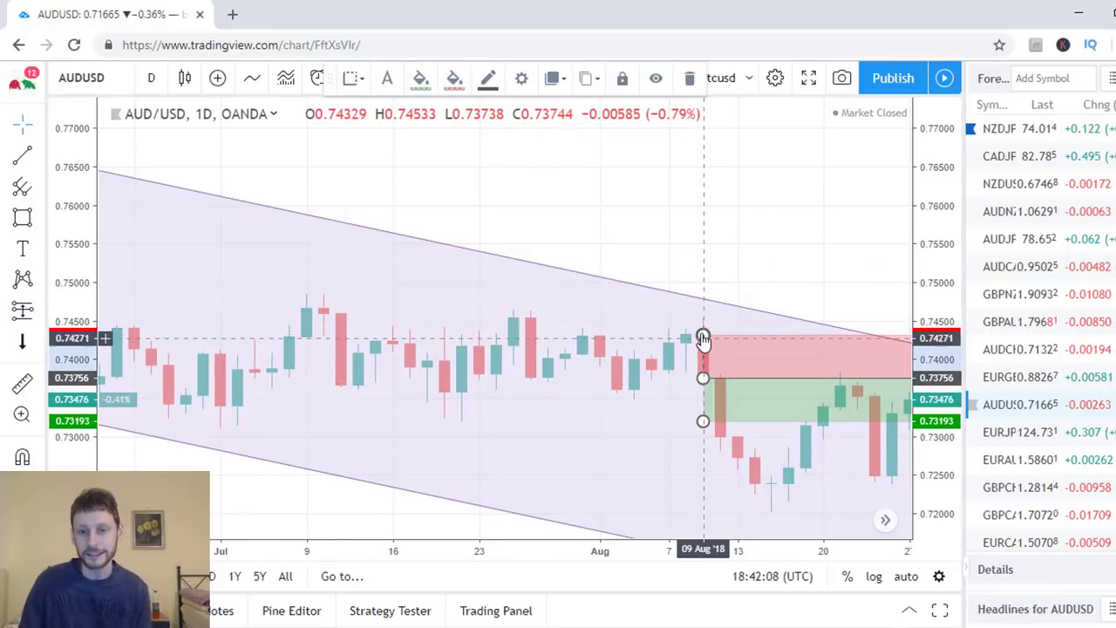
{"action": "left_click_drag", "start_coordinate": [703, 335], "coordinate": [703, 296]}
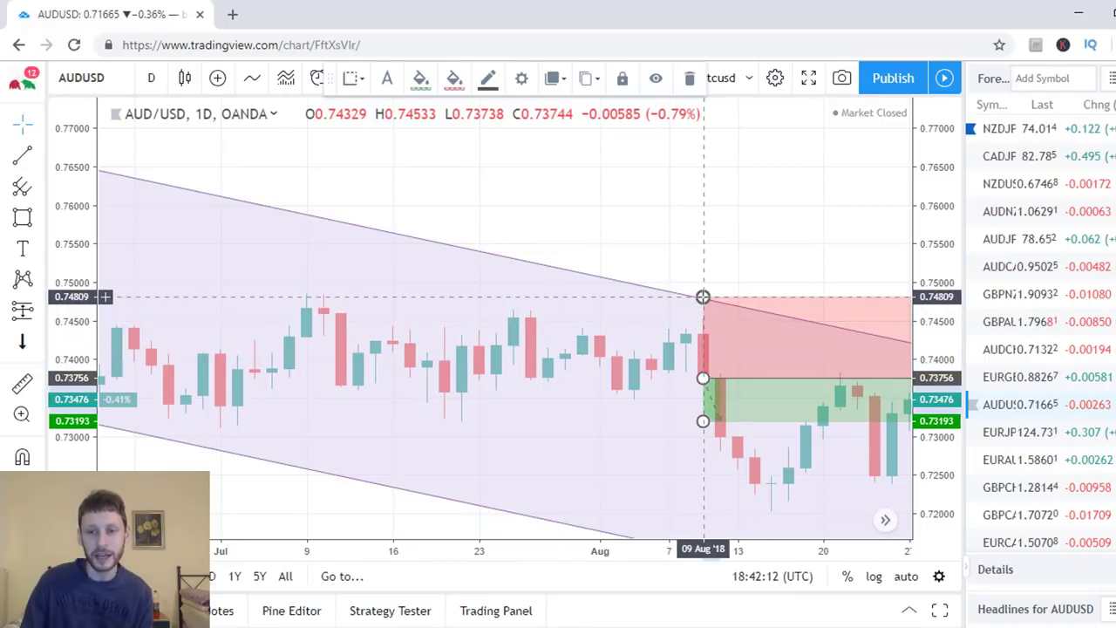
Extend the short position's target down to about 0.71496, at the channel's lower line.
{"action": "left_click_drag", "start_coordinate": [740, 256], "coordinate": [585, 291]}
{"action": "left_click", "coordinate": [560, 330]}
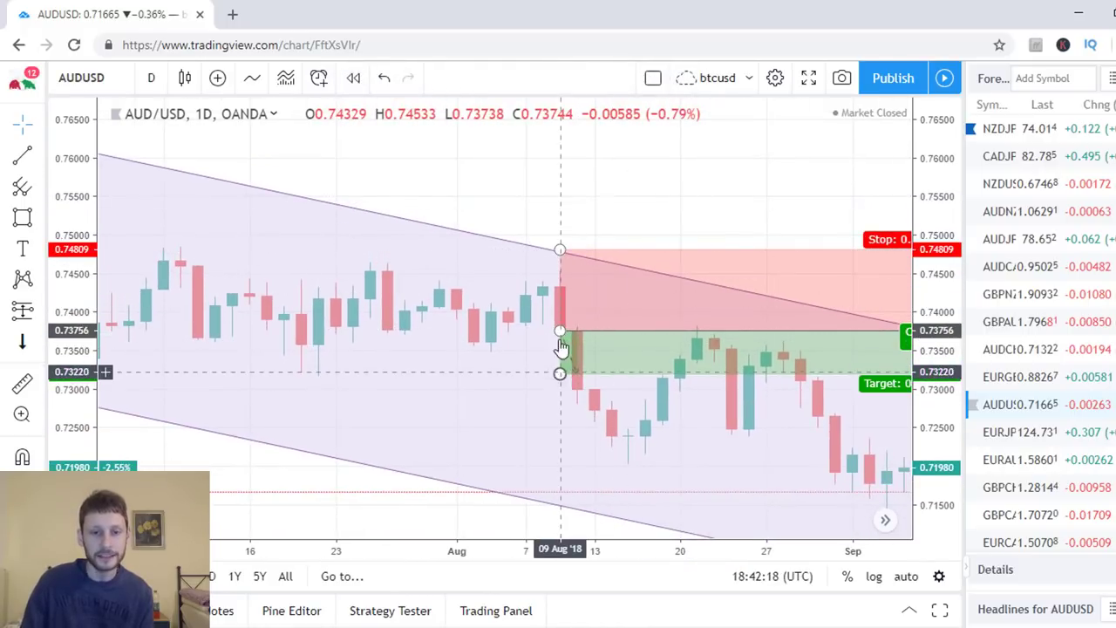
{"action": "mouse_move", "coordinate": [564, 373]}
{"action": "left_mouse_down"}
{"action": "mouse_move", "coordinate": [557, 507]}
{"action": "mouse_move", "coordinate": [570, 522]}
{"action": "left_mouse_up"}
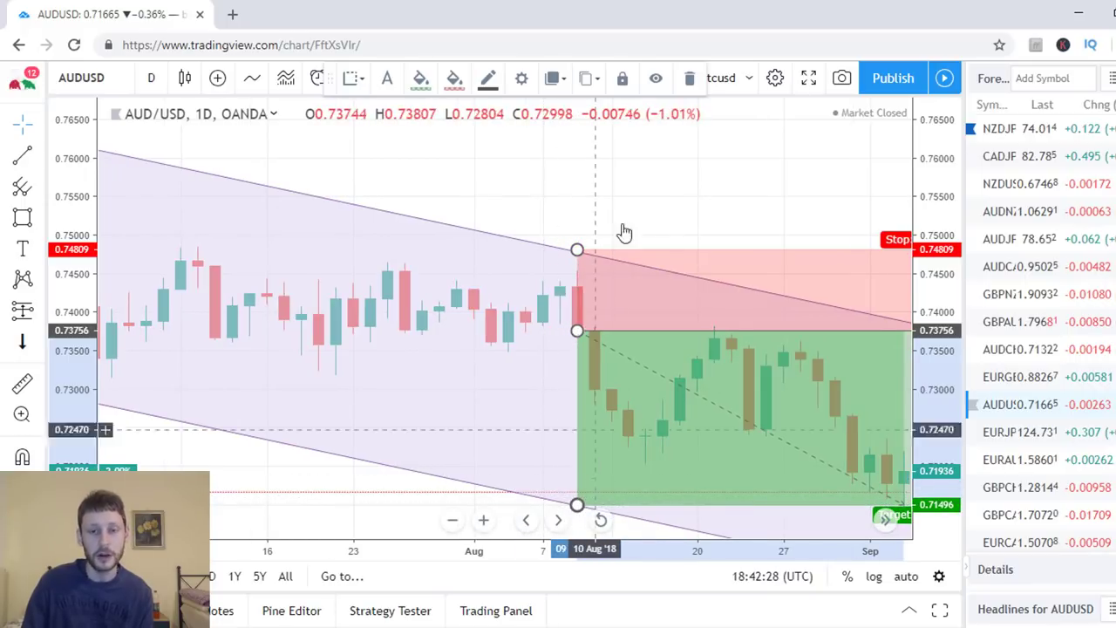
{"action": "left_click_drag", "start_coordinate": [637, 207], "coordinate": [461, 197]}
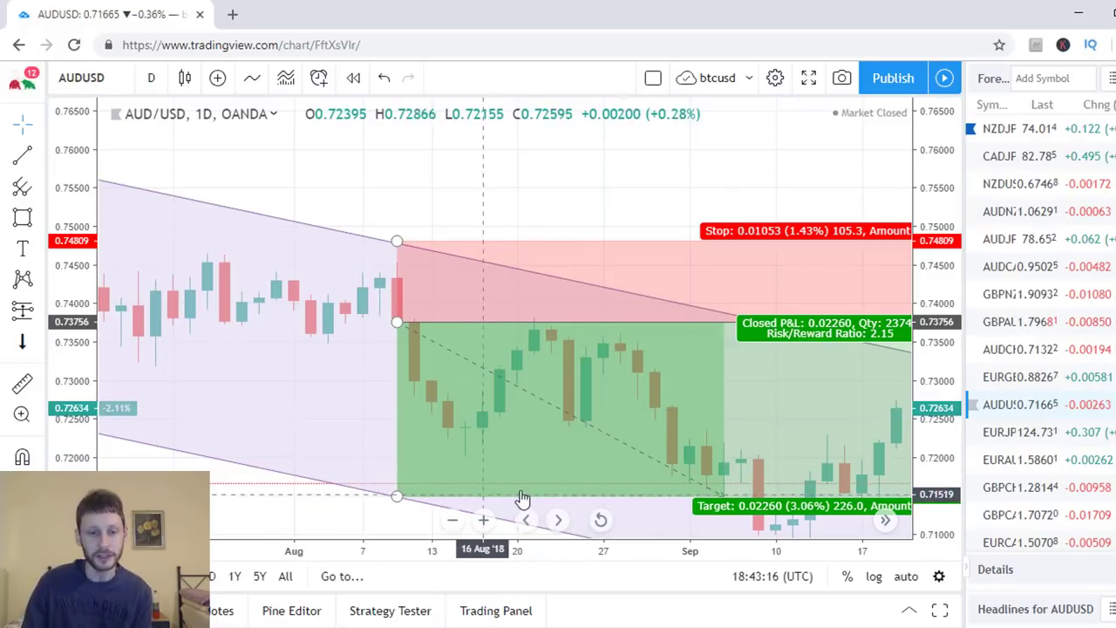
{"action": "left_click_drag", "start_coordinate": [578, 184], "coordinate": [523, 159]}
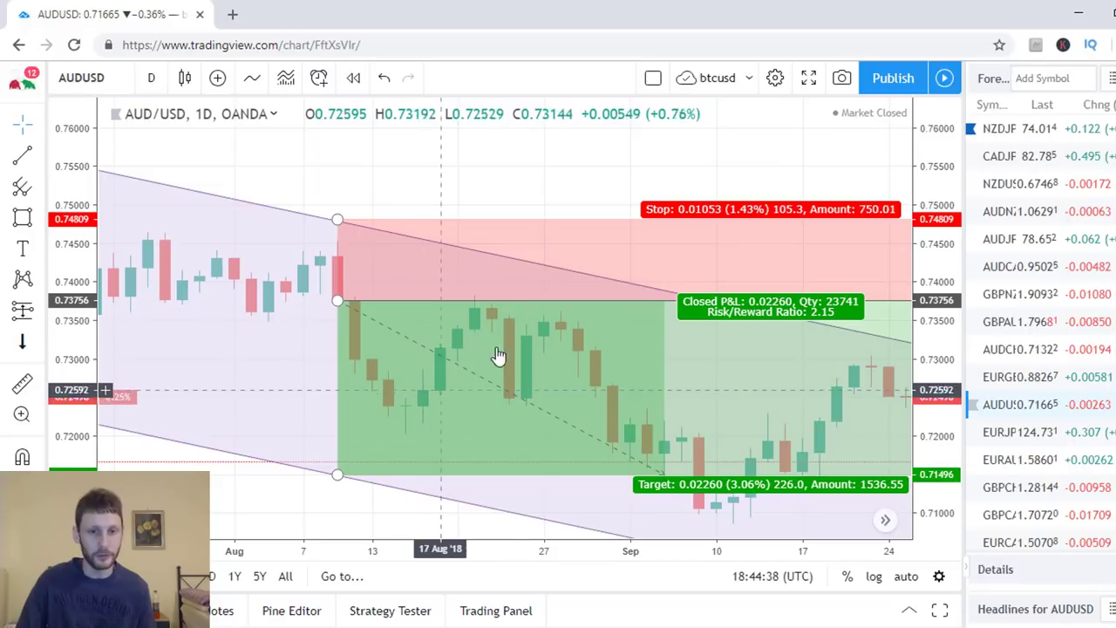
Delete the short position that starts on 9 Aug '18.
{"action": "left_click", "coordinate": [526, 307]}
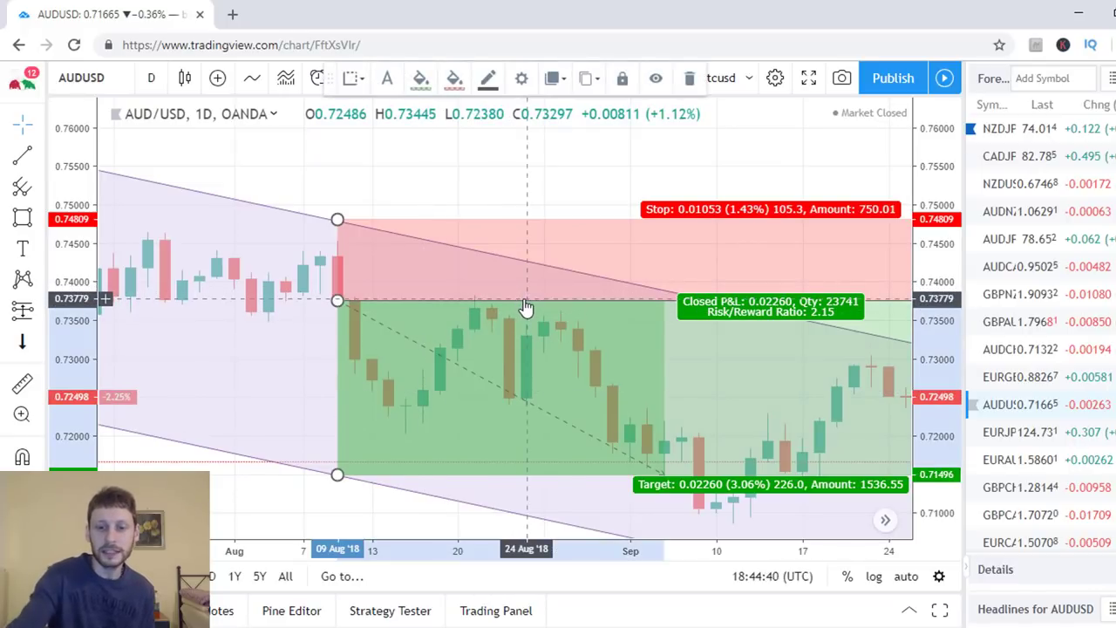
{"action": "key", "text": "Delete"}
Place a short position on the 26 Sep '18 candle with entry at about 0.72590 and its stop raised to about 0.73351.
{"action": "left_click_drag", "start_coordinate": [684, 372], "coordinate": [333, 366]}
{"action": "left_click_drag", "start_coordinate": [589, 261], "coordinate": [560, 215]}
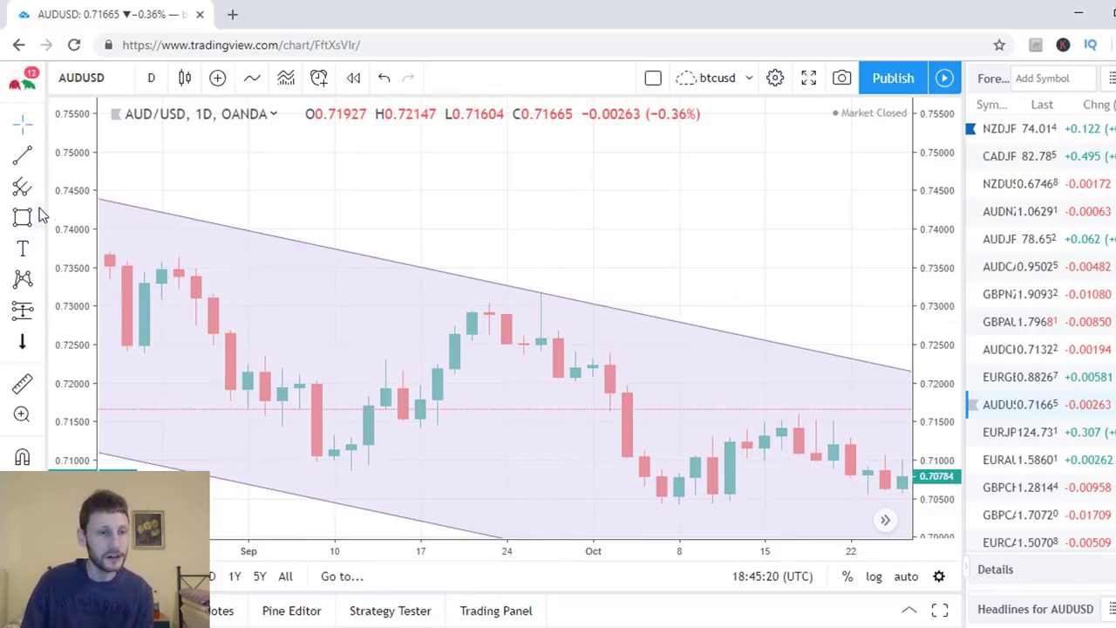
{"action": "left_click", "coordinate": [40, 310]}
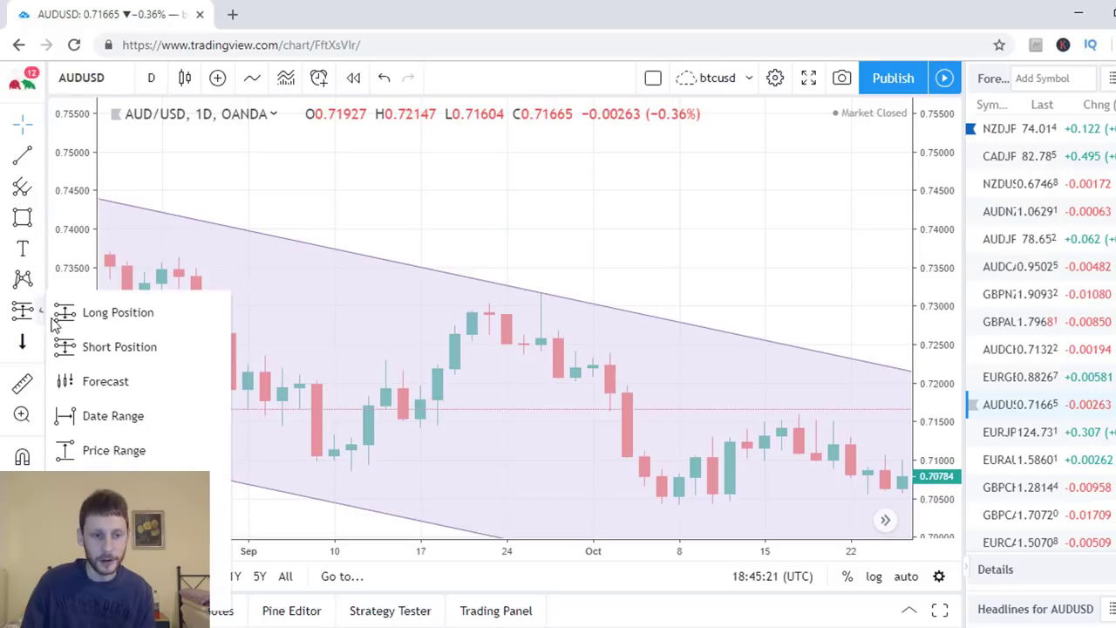
{"action": "left_click", "coordinate": [115, 346]}
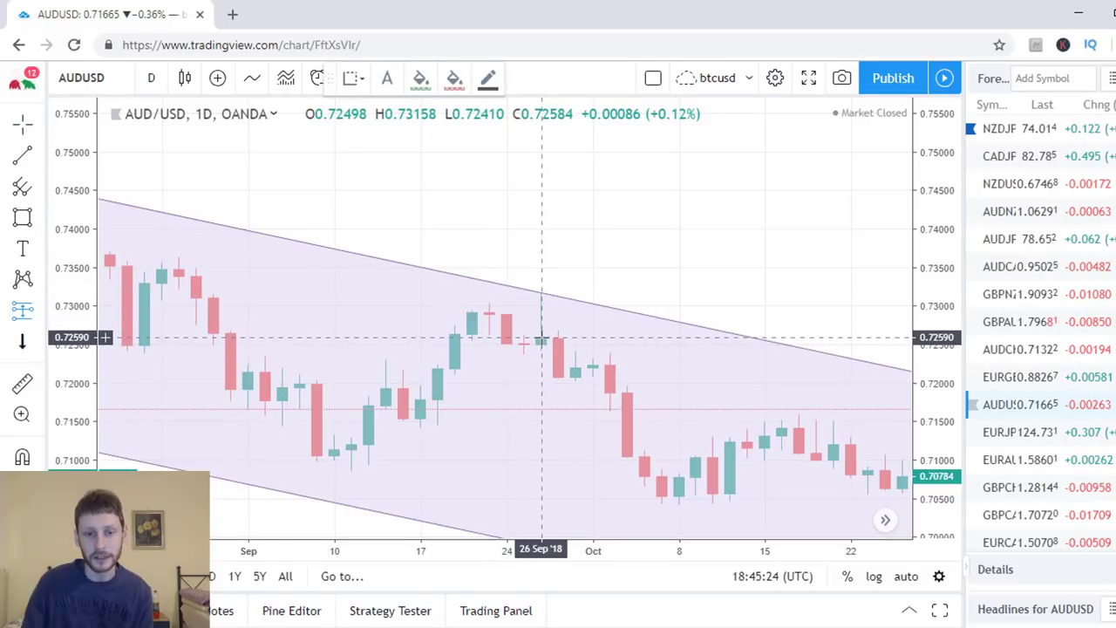
{"action": "left_click", "coordinate": [541, 337]}
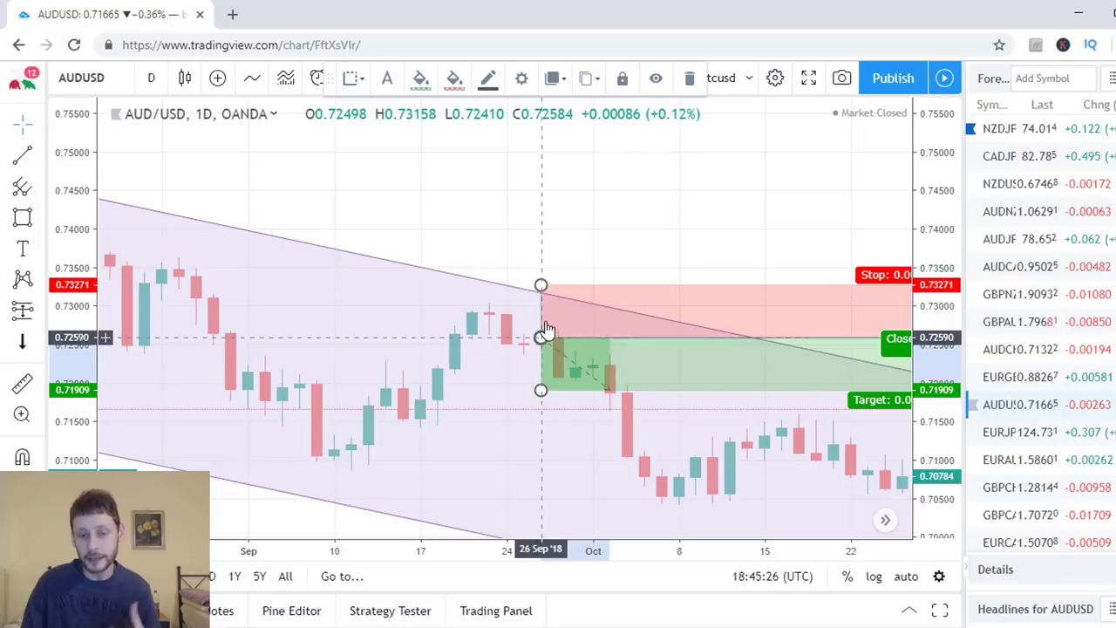
{"action": "left_click_drag", "start_coordinate": [541, 287], "coordinate": [541, 278]}
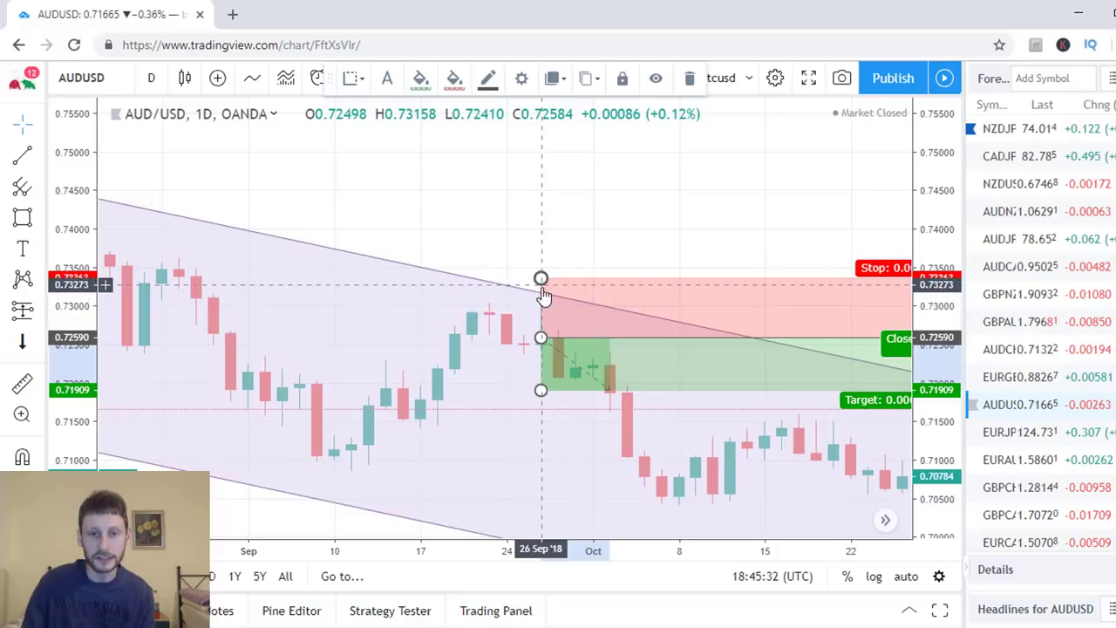
{"action": "left_click_drag", "start_coordinate": [542, 283], "coordinate": [545, 277]}
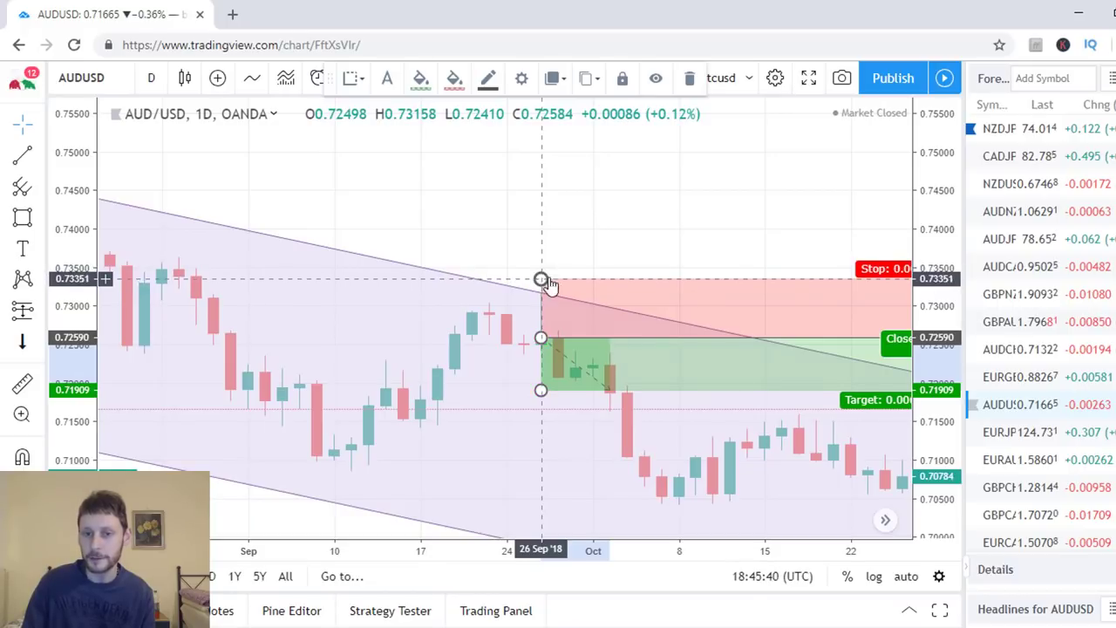
Extend the 26 Sep '18 short position's target down to about 0.69900, at the channel's lower line.
{"action": "left_click", "coordinate": [561, 399]}
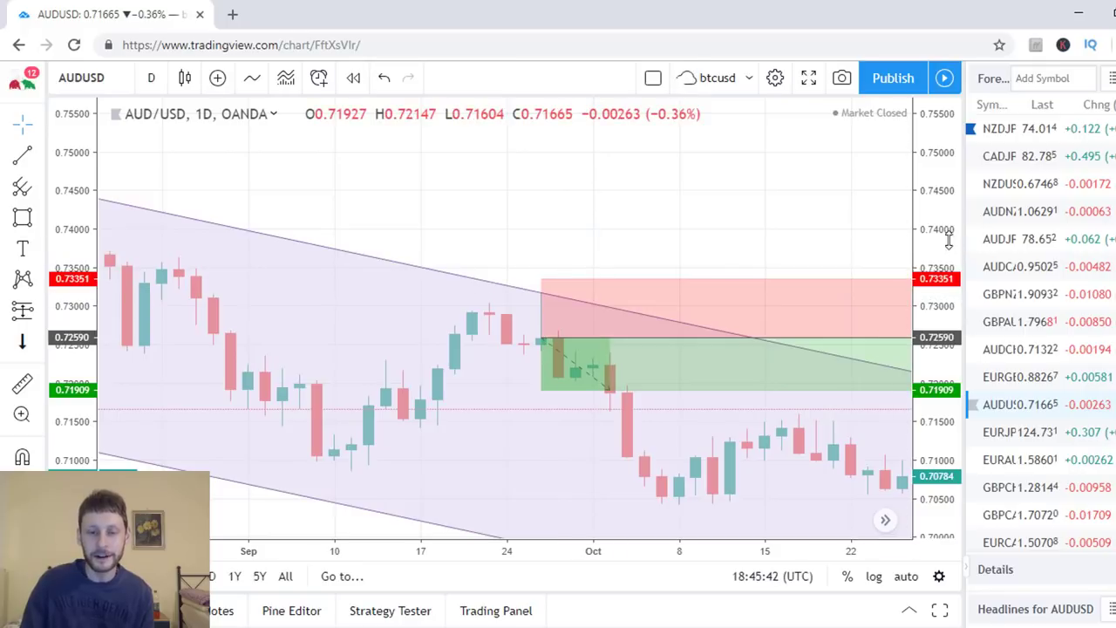
{"action": "left_click_drag", "start_coordinate": [949, 241], "coordinate": [949, 262]}
{"action": "left_click", "coordinate": [558, 384]}
{"action": "left_click_drag", "start_coordinate": [542, 385], "coordinate": [533, 521]}
Examine the price action from the 26 Sep '18 short entry to mid-November against the position's stop, target and the channel lines.
{"action": "scroll", "coordinate": [708, 362], "scroll_direction": "right", "scroll_amount": 5}
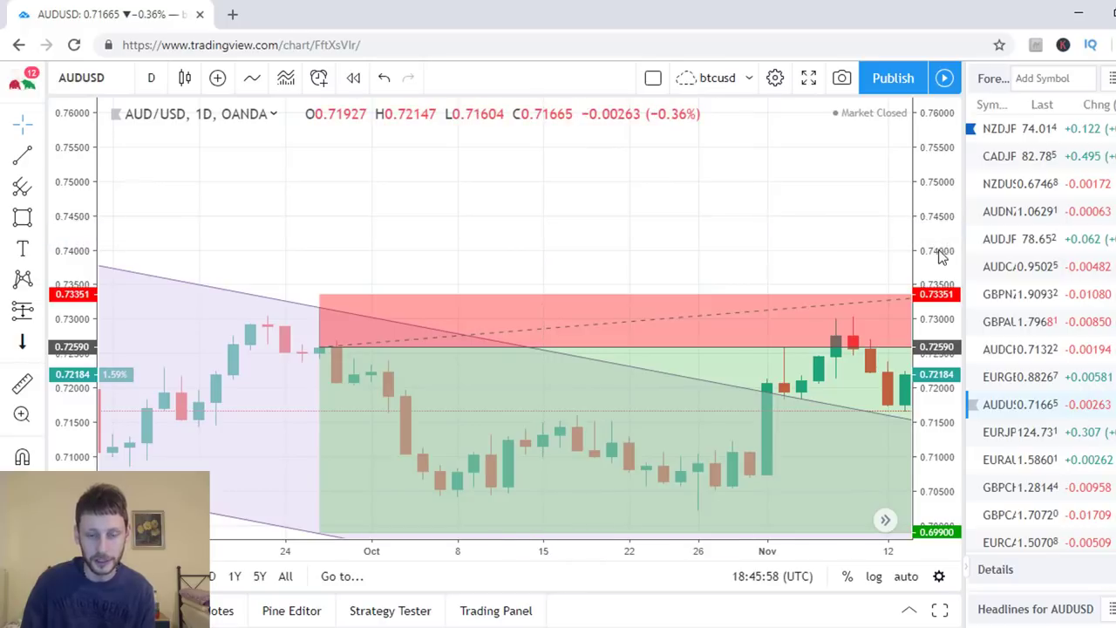
{"action": "scroll", "coordinate": [663, 229], "scroll_direction": "left", "scroll_amount": 5}
{"action": "left_click_drag", "start_coordinate": [832, 239], "coordinate": [755, 151]}
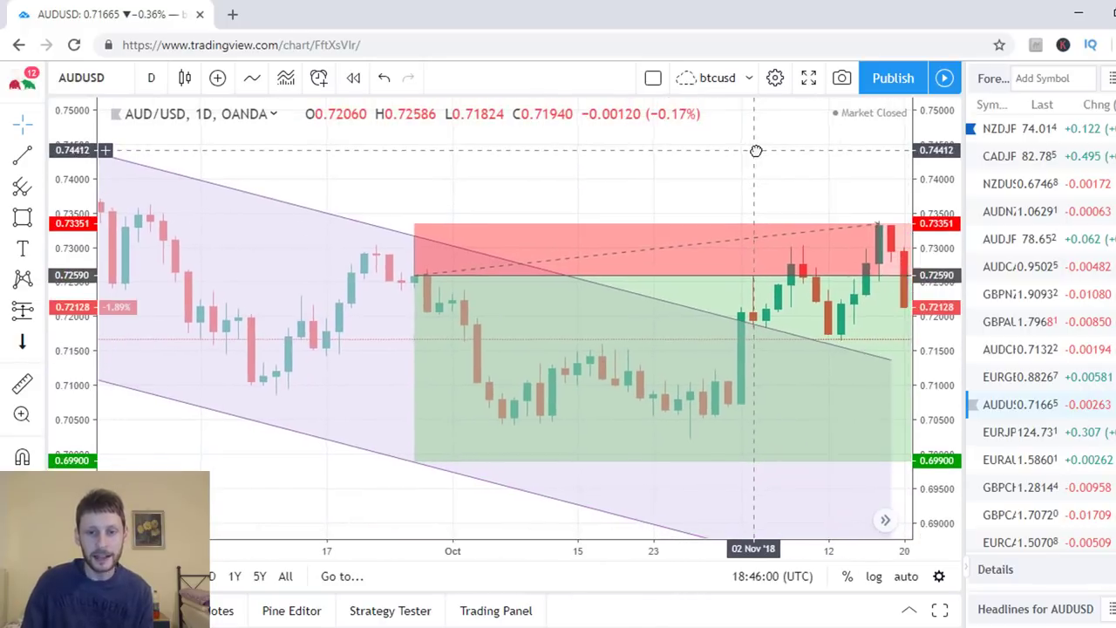
{"action": "mouse_move", "coordinate": [433, 292]}
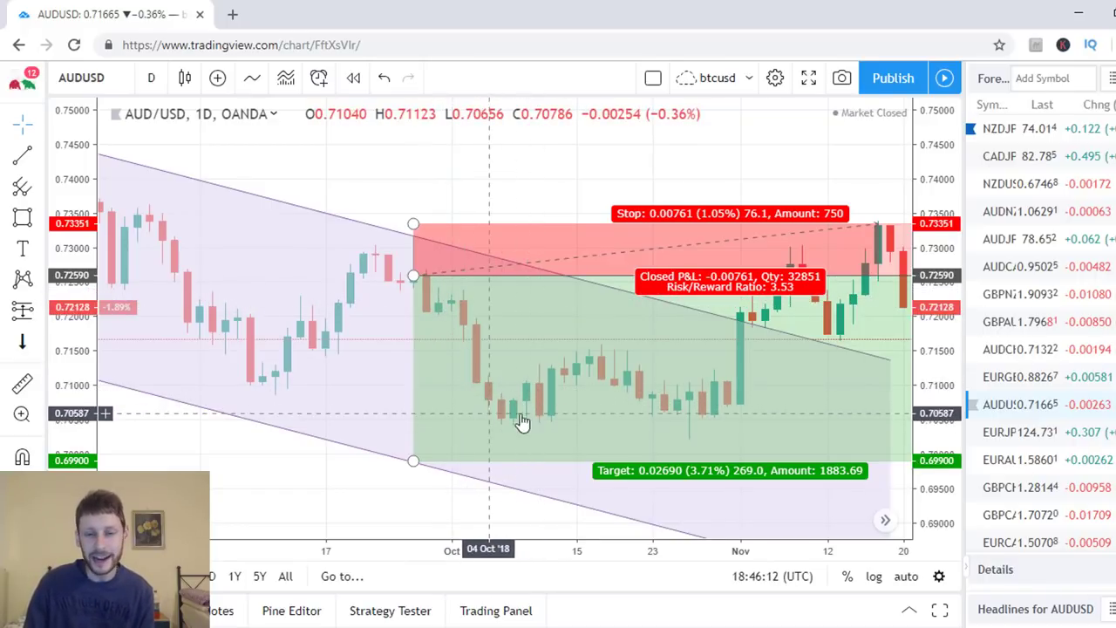
{"action": "scroll", "coordinate": [463, 436], "scroll_direction": "up", "scroll_amount": 2}
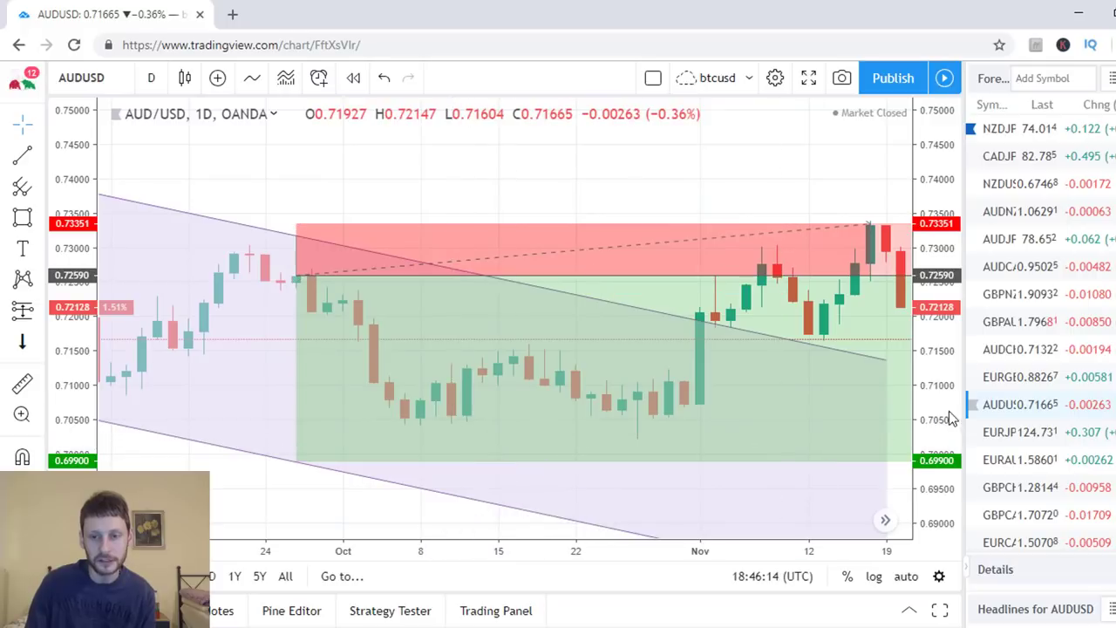
{"action": "left_click_drag", "start_coordinate": [473, 186], "coordinate": [538, 149]}
{"action": "left_click", "coordinate": [479, 403]}
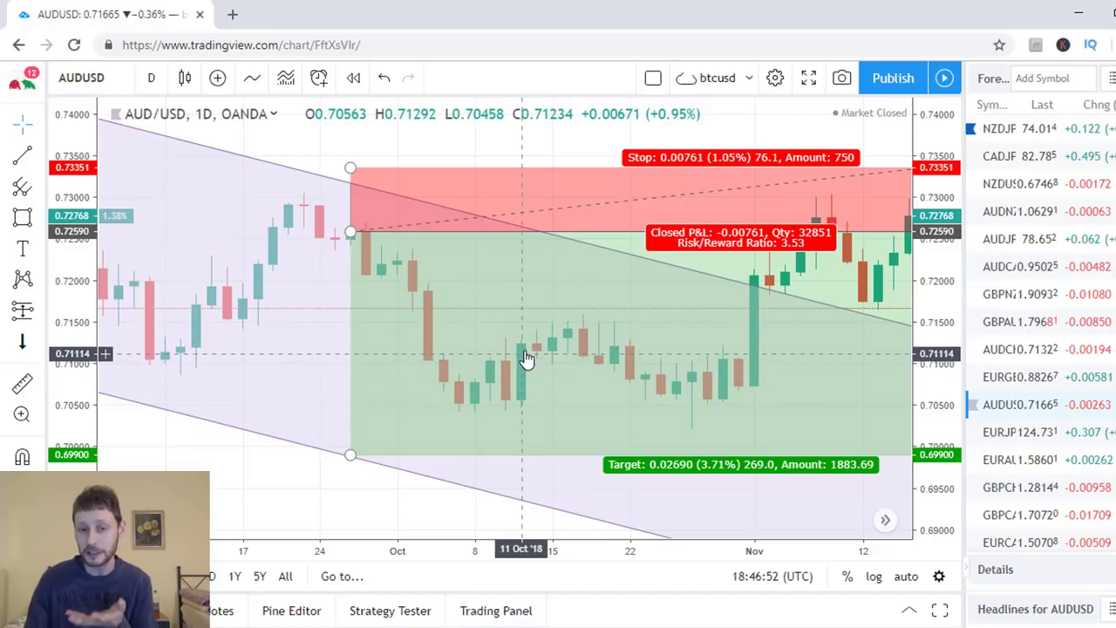
{"action": "scroll", "coordinate": [526, 407], "scroll_direction": "up", "scroll_amount": 1}
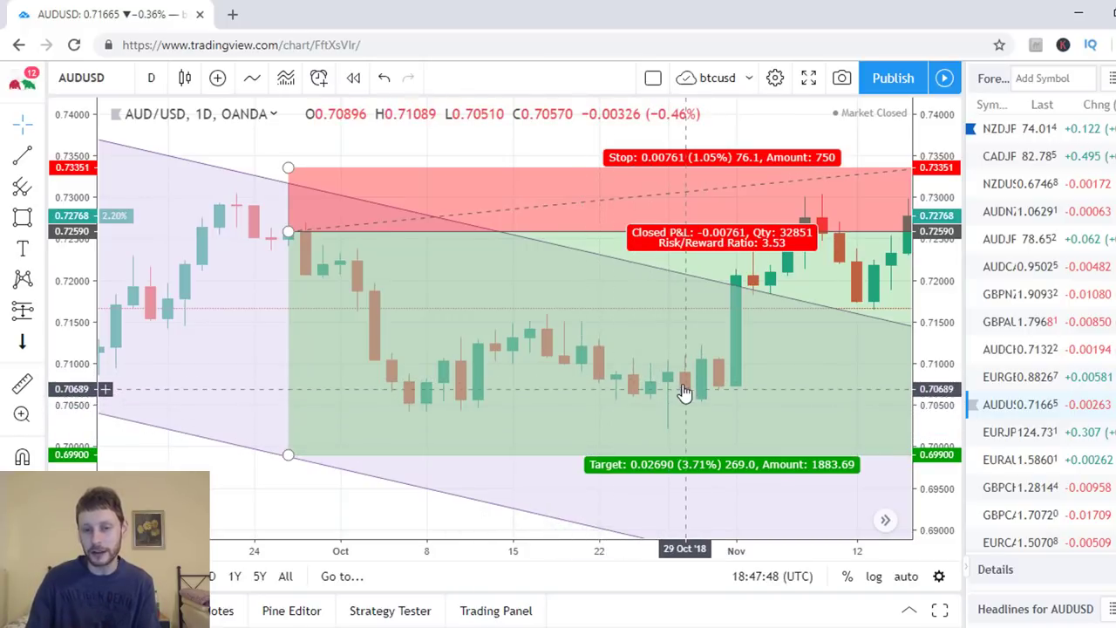
Draw a horizontal line at about 0.70461 along the October '18 lows.
{"action": "left_click", "coordinate": [41, 160]}
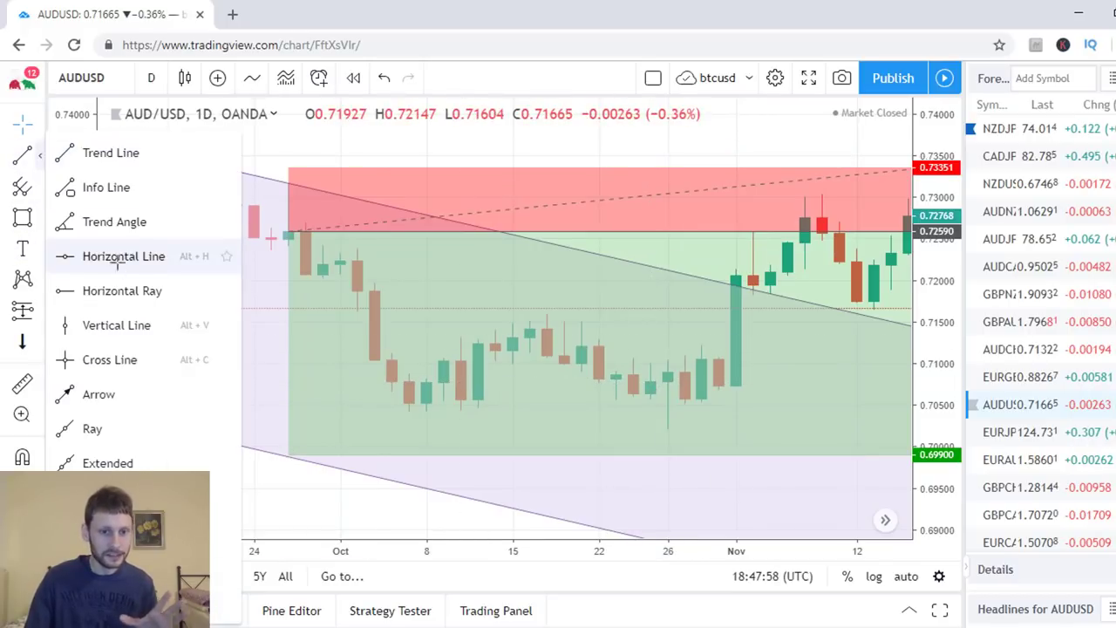
{"action": "left_click", "coordinate": [79, 257]}
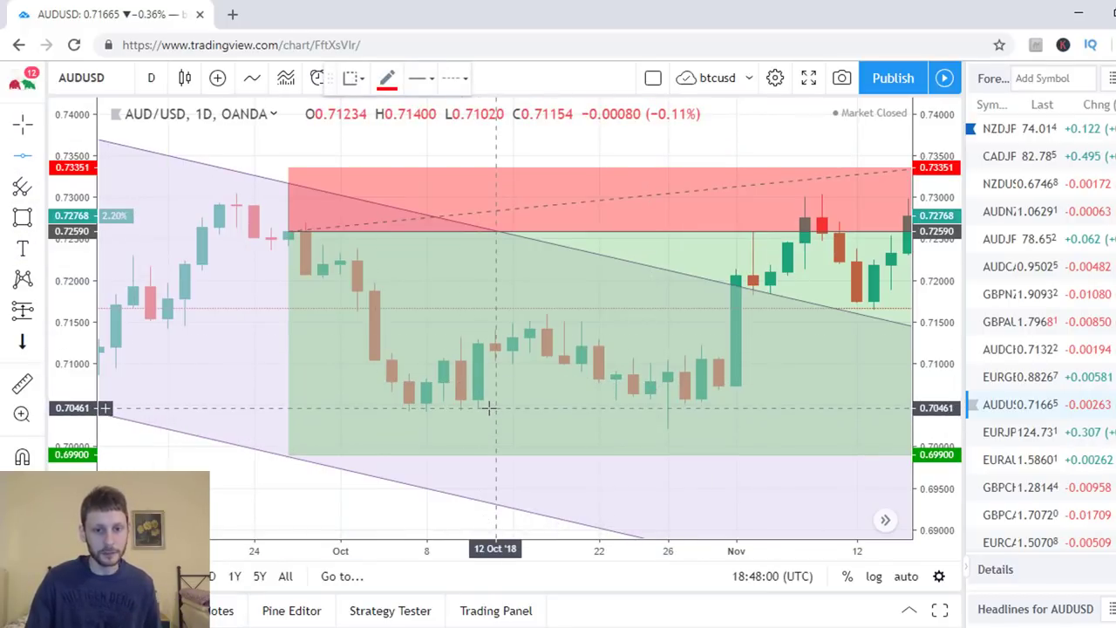
{"action": "left_click", "coordinate": [505, 408]}
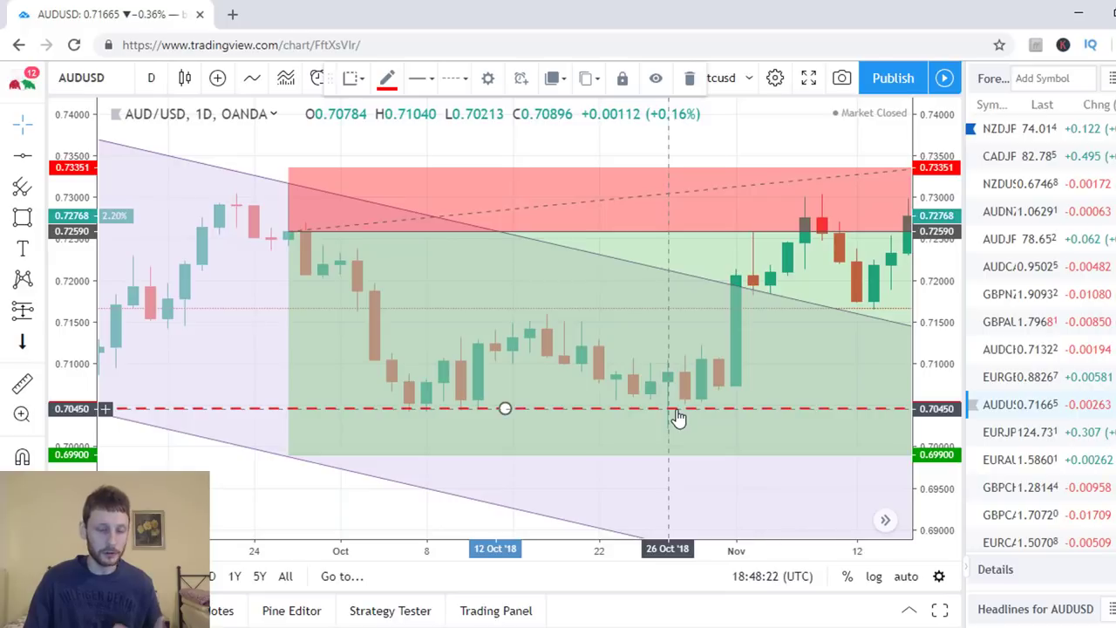
{"action": "left_click_drag", "start_coordinate": [677, 419], "coordinate": [680, 417]}
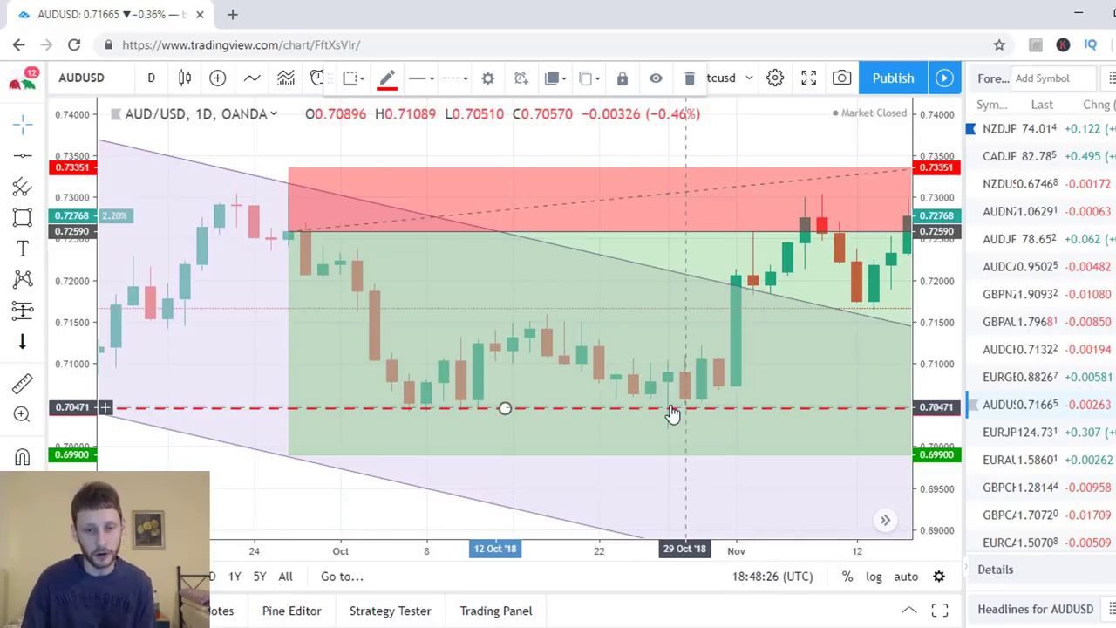
Delete the short position that starts on 26 Sep '18, keeping the horizontal line.
{"action": "left_click", "coordinate": [676, 417]}
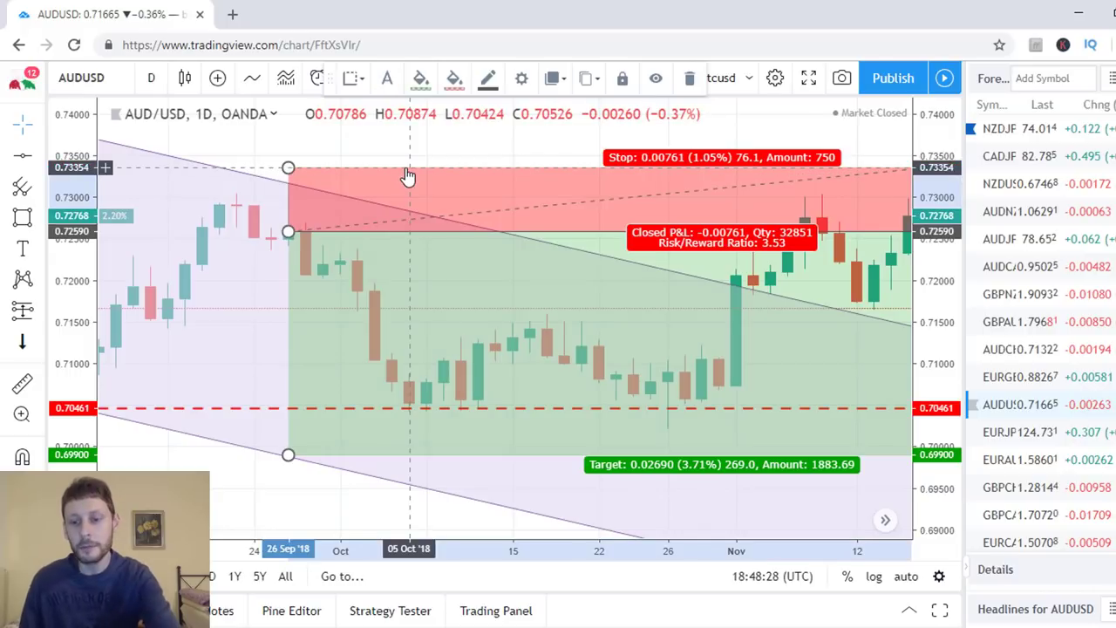
{"action": "key", "text": "Delete"}
{"action": "left_click_drag", "start_coordinate": [619, 410], "coordinate": [620, 407]}
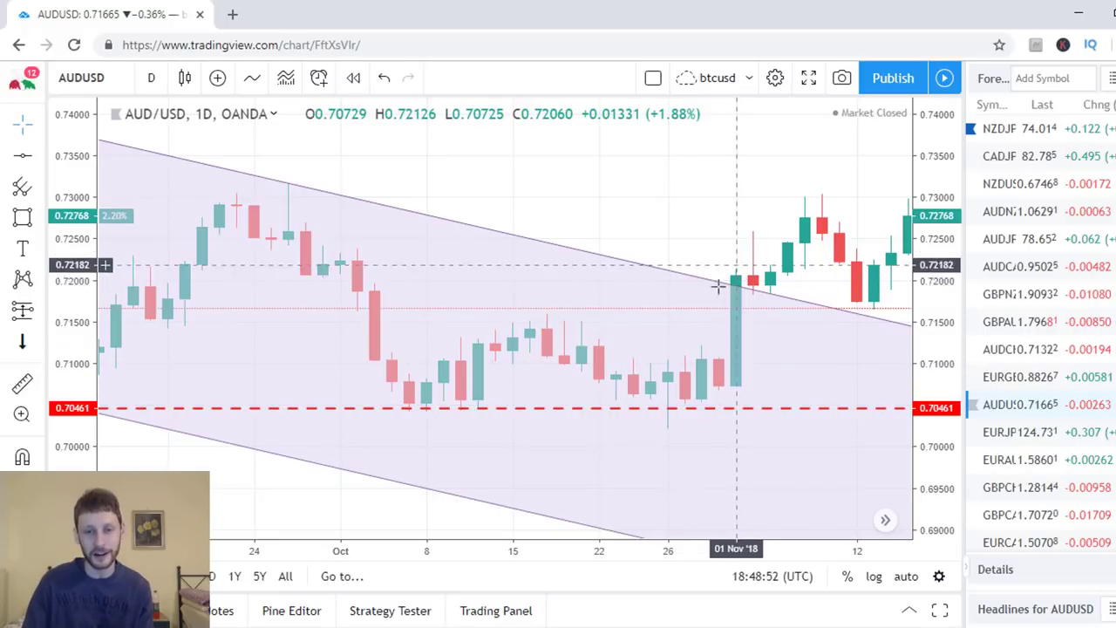
{"action": "left_click_drag", "start_coordinate": [731, 291], "coordinate": [605, 291]}
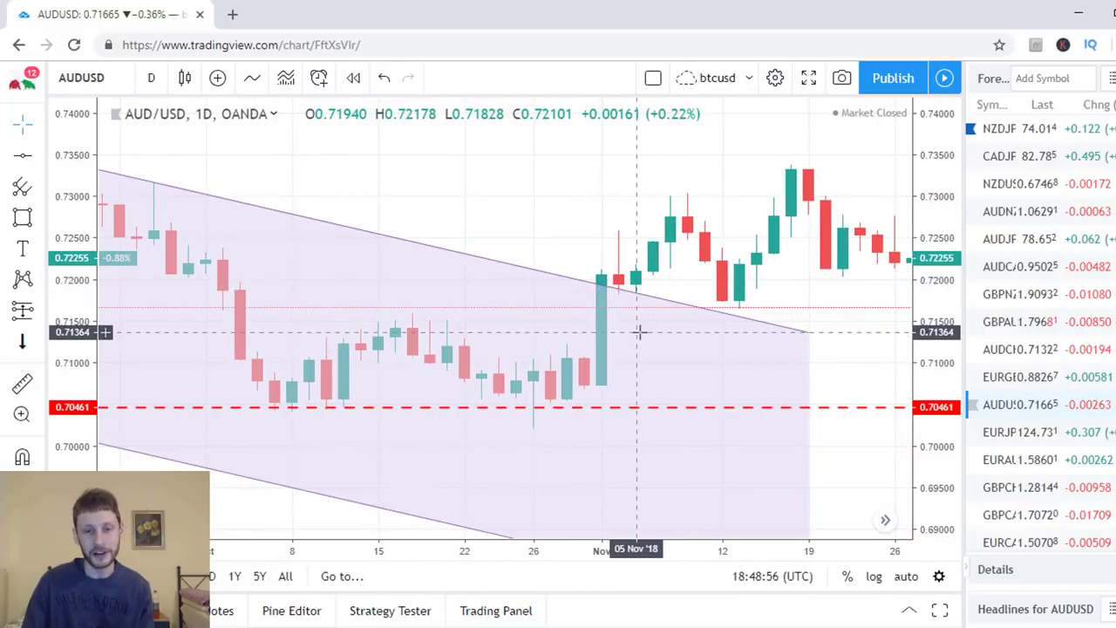